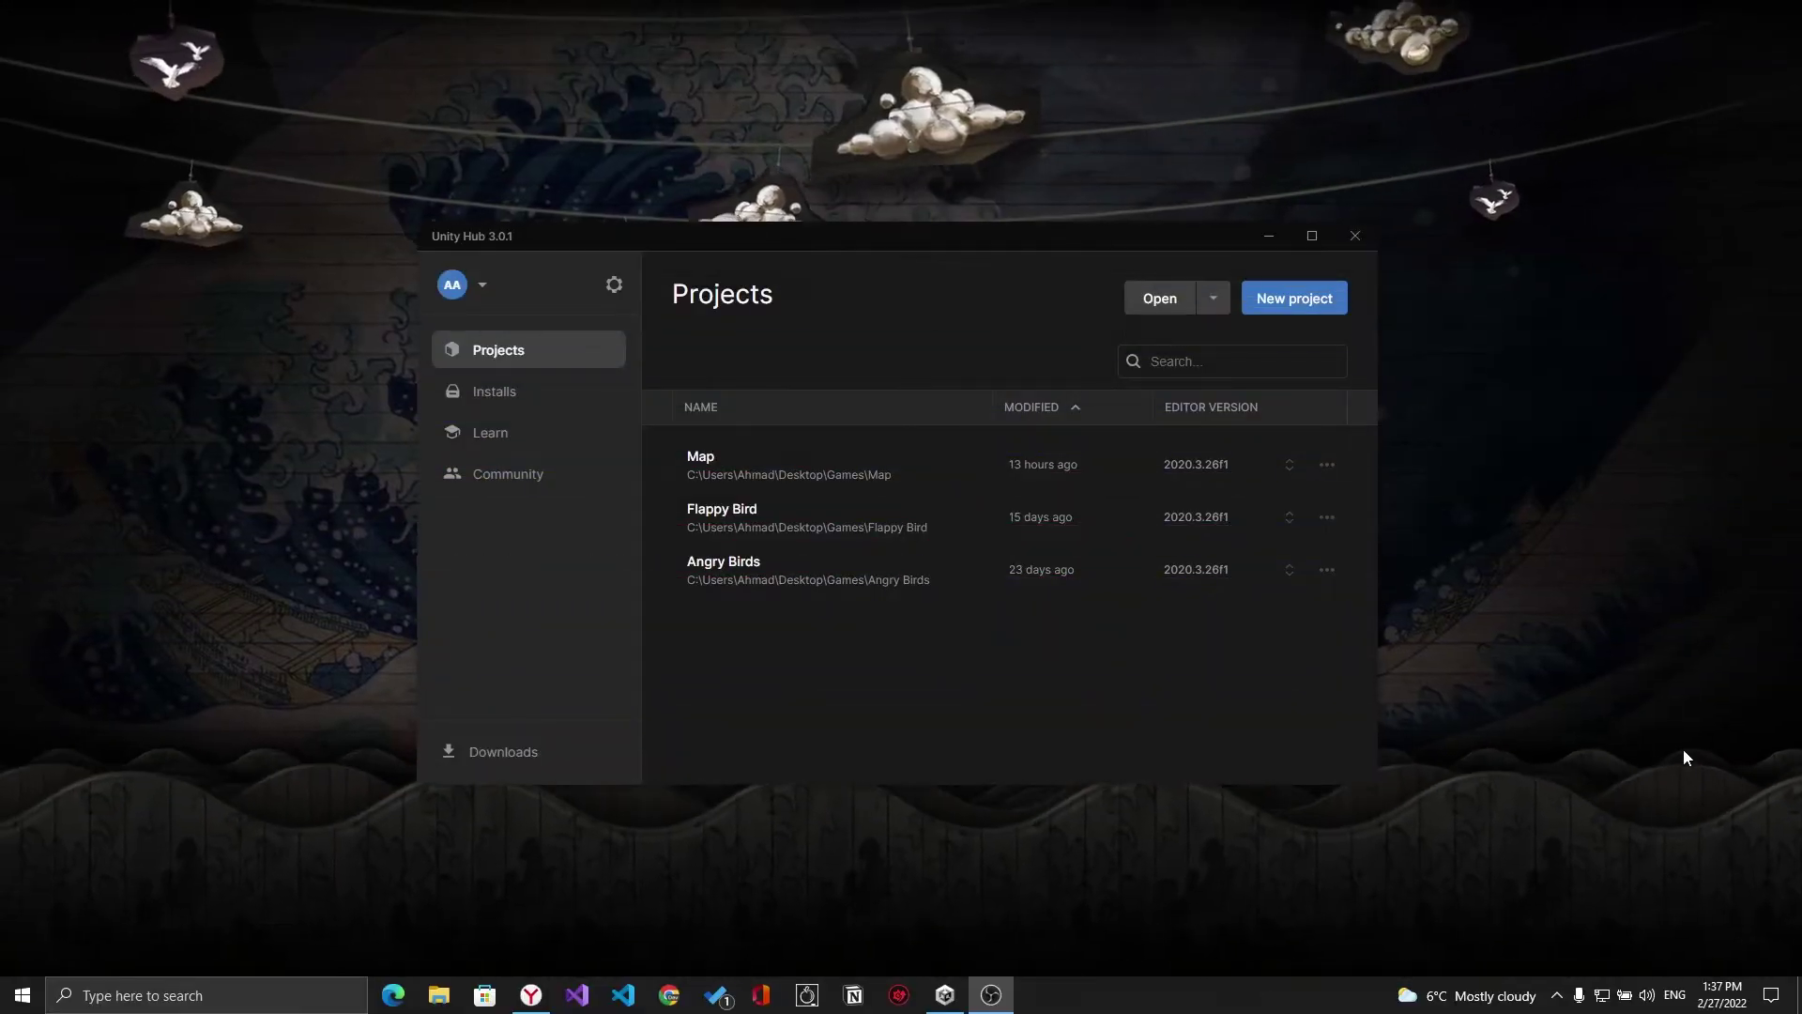
Pick the 2D template for a new project and name it TicTac
click(1314, 299)
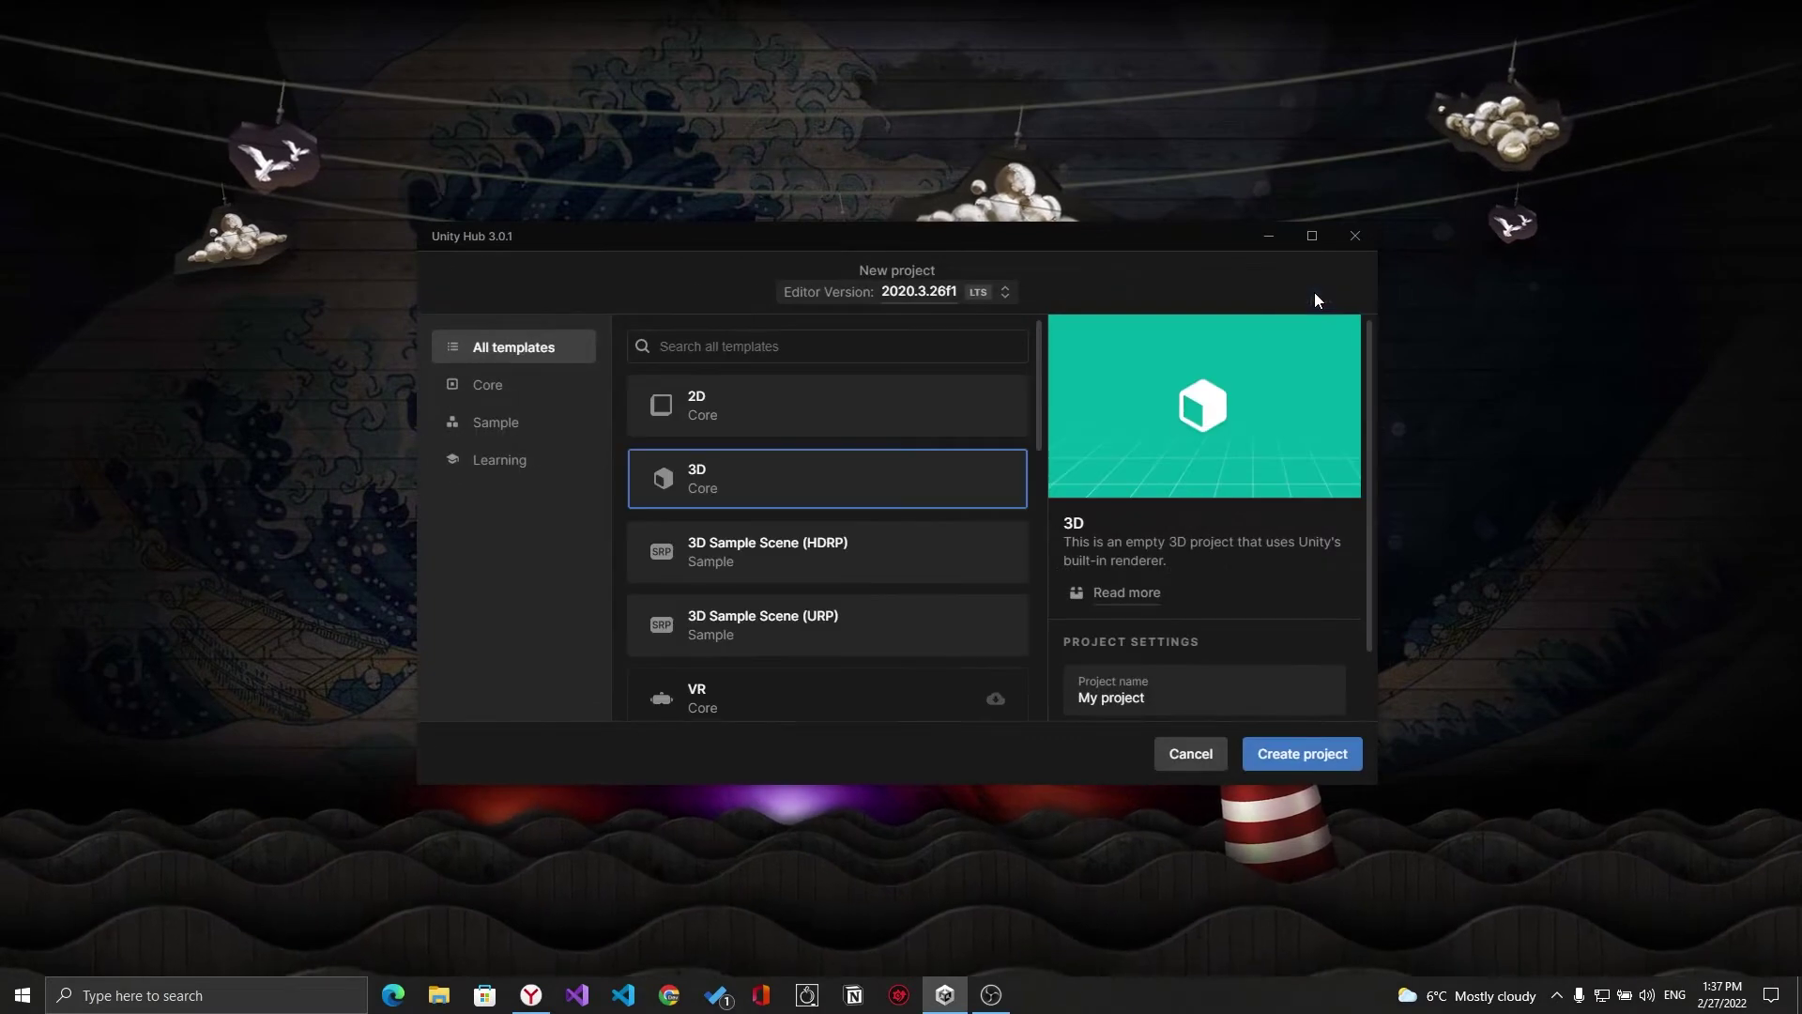
click(826, 405)
double_click(1187, 706)
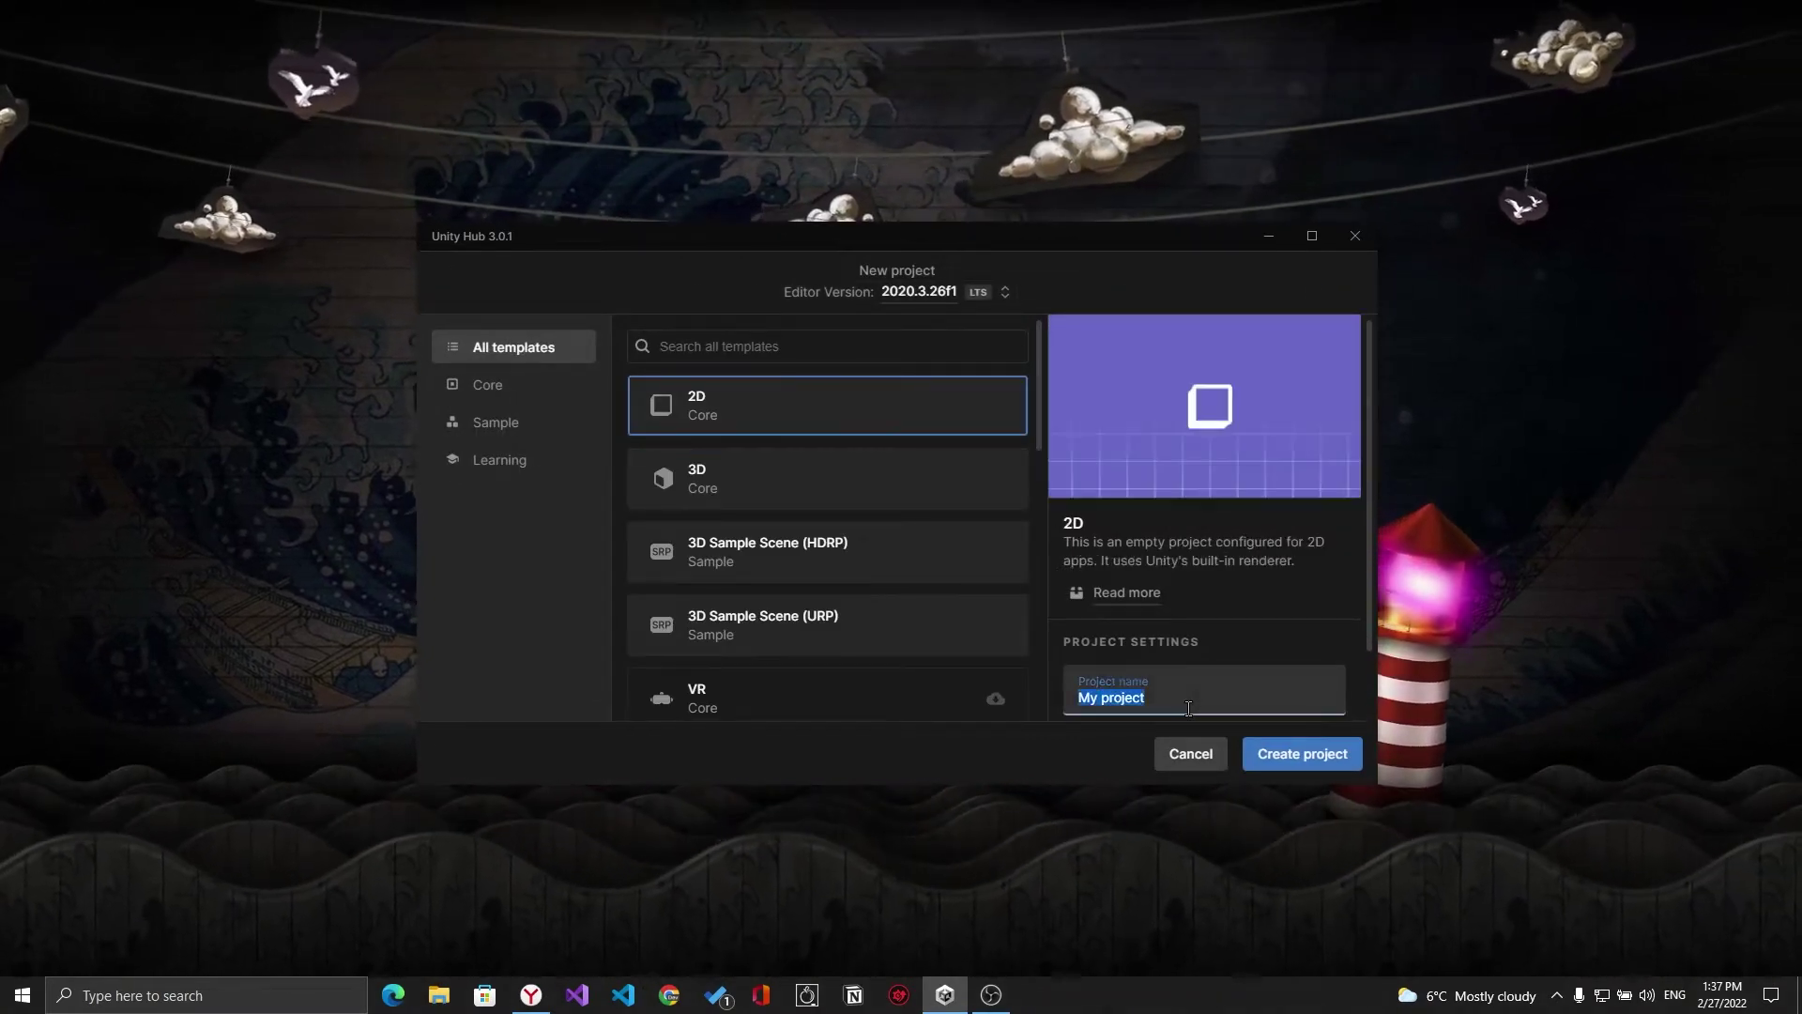
key(ctrl+a)
text(TicTac)
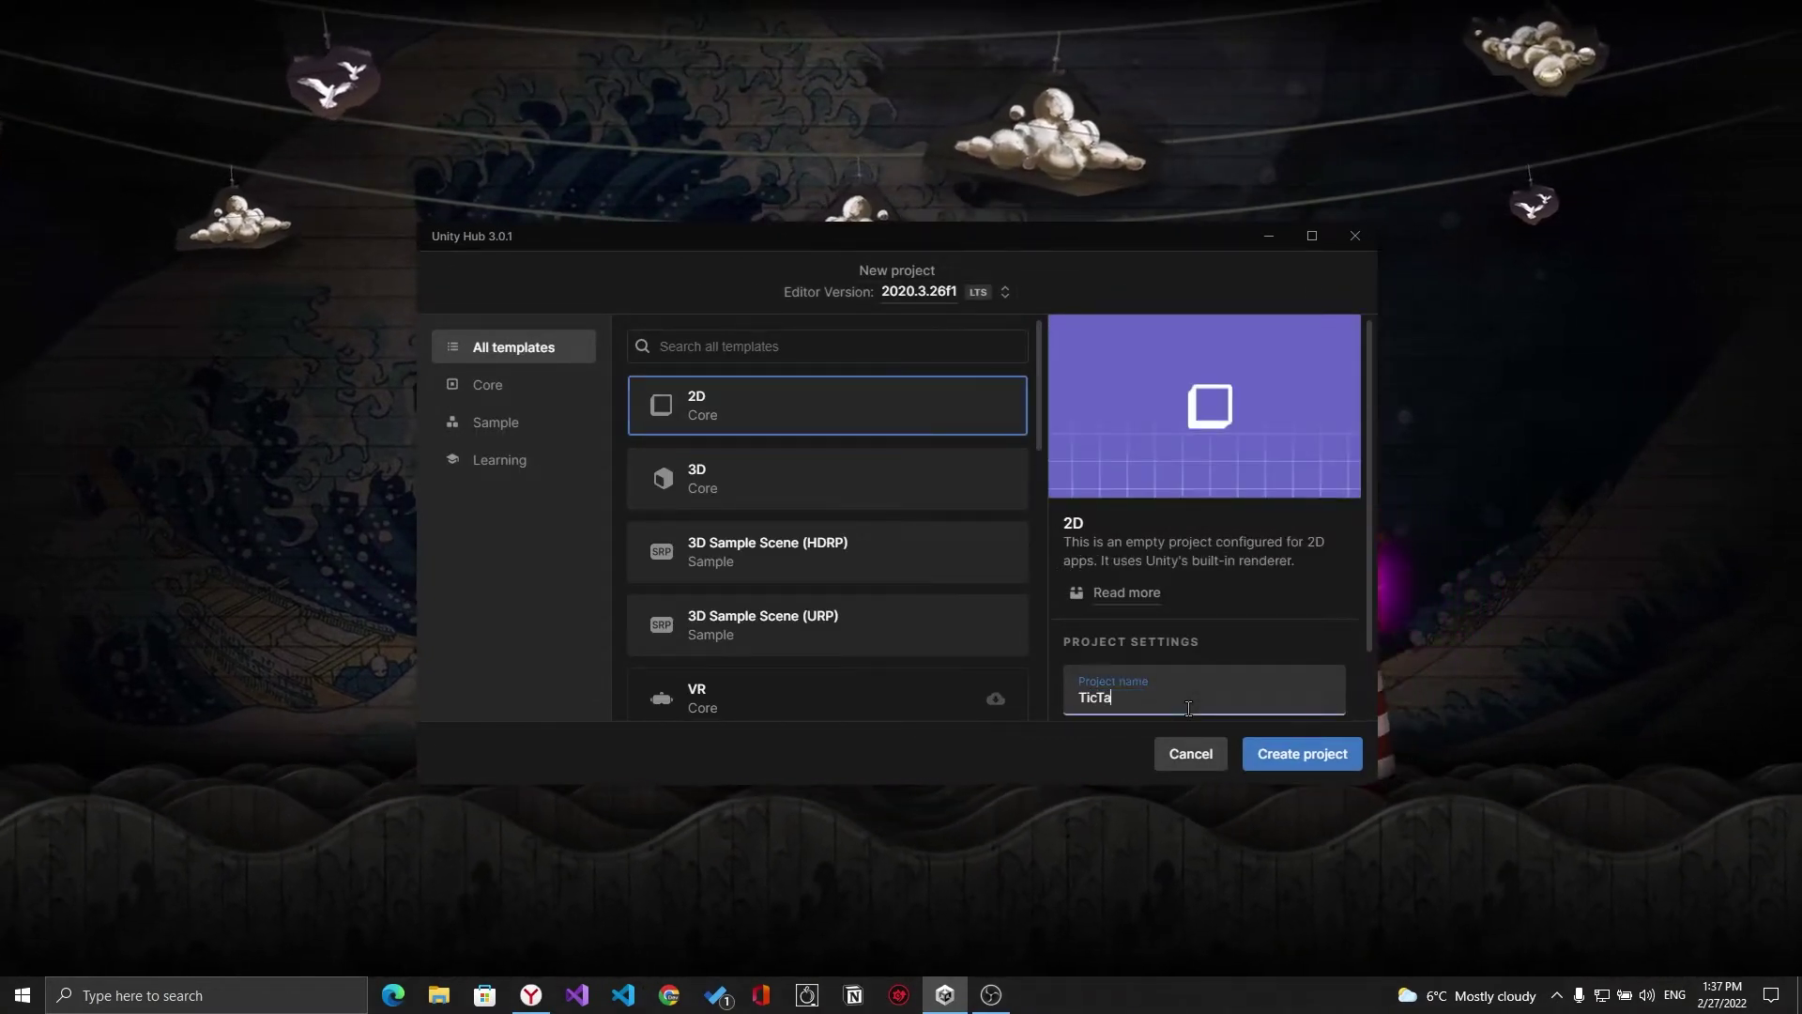
scroll(1201, 695, down, 2)
Create the TicTac project and let the editor load its SampleScene with the Main Camera
click(1303, 753)
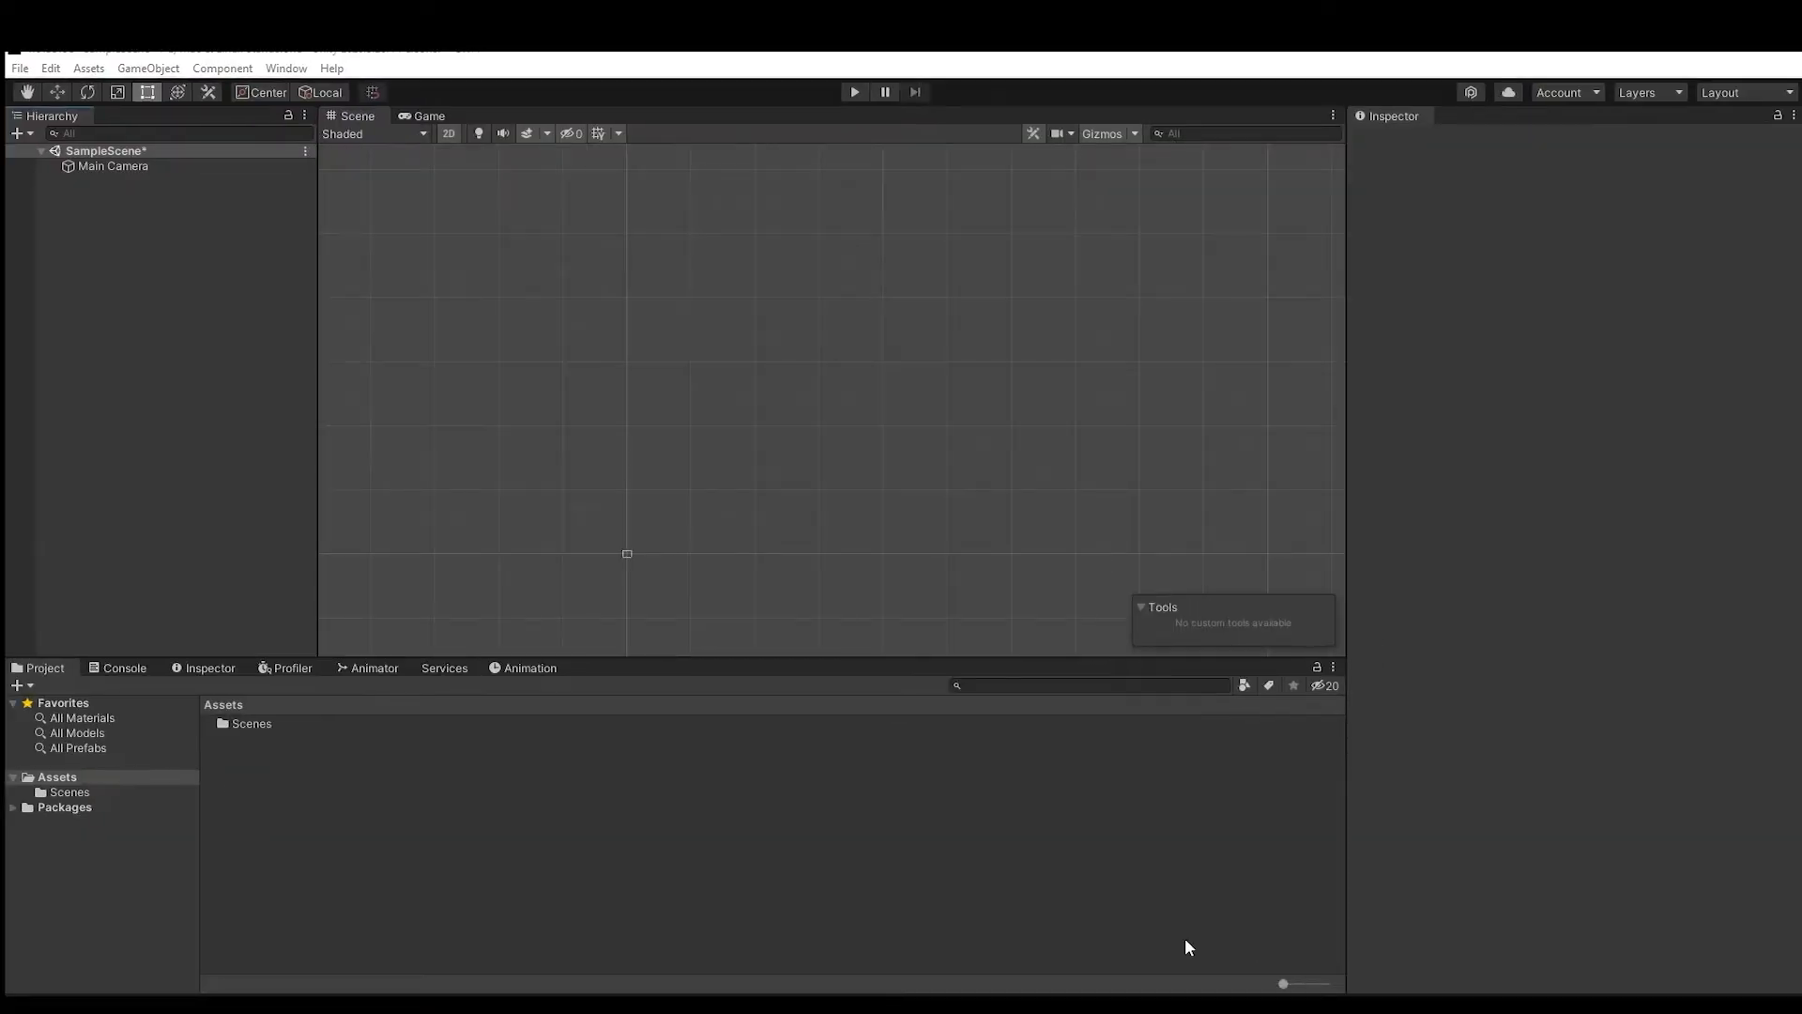
Add a UI panel to the scene and name it Background
right_click(88, 242)
mouse_move(129, 617)
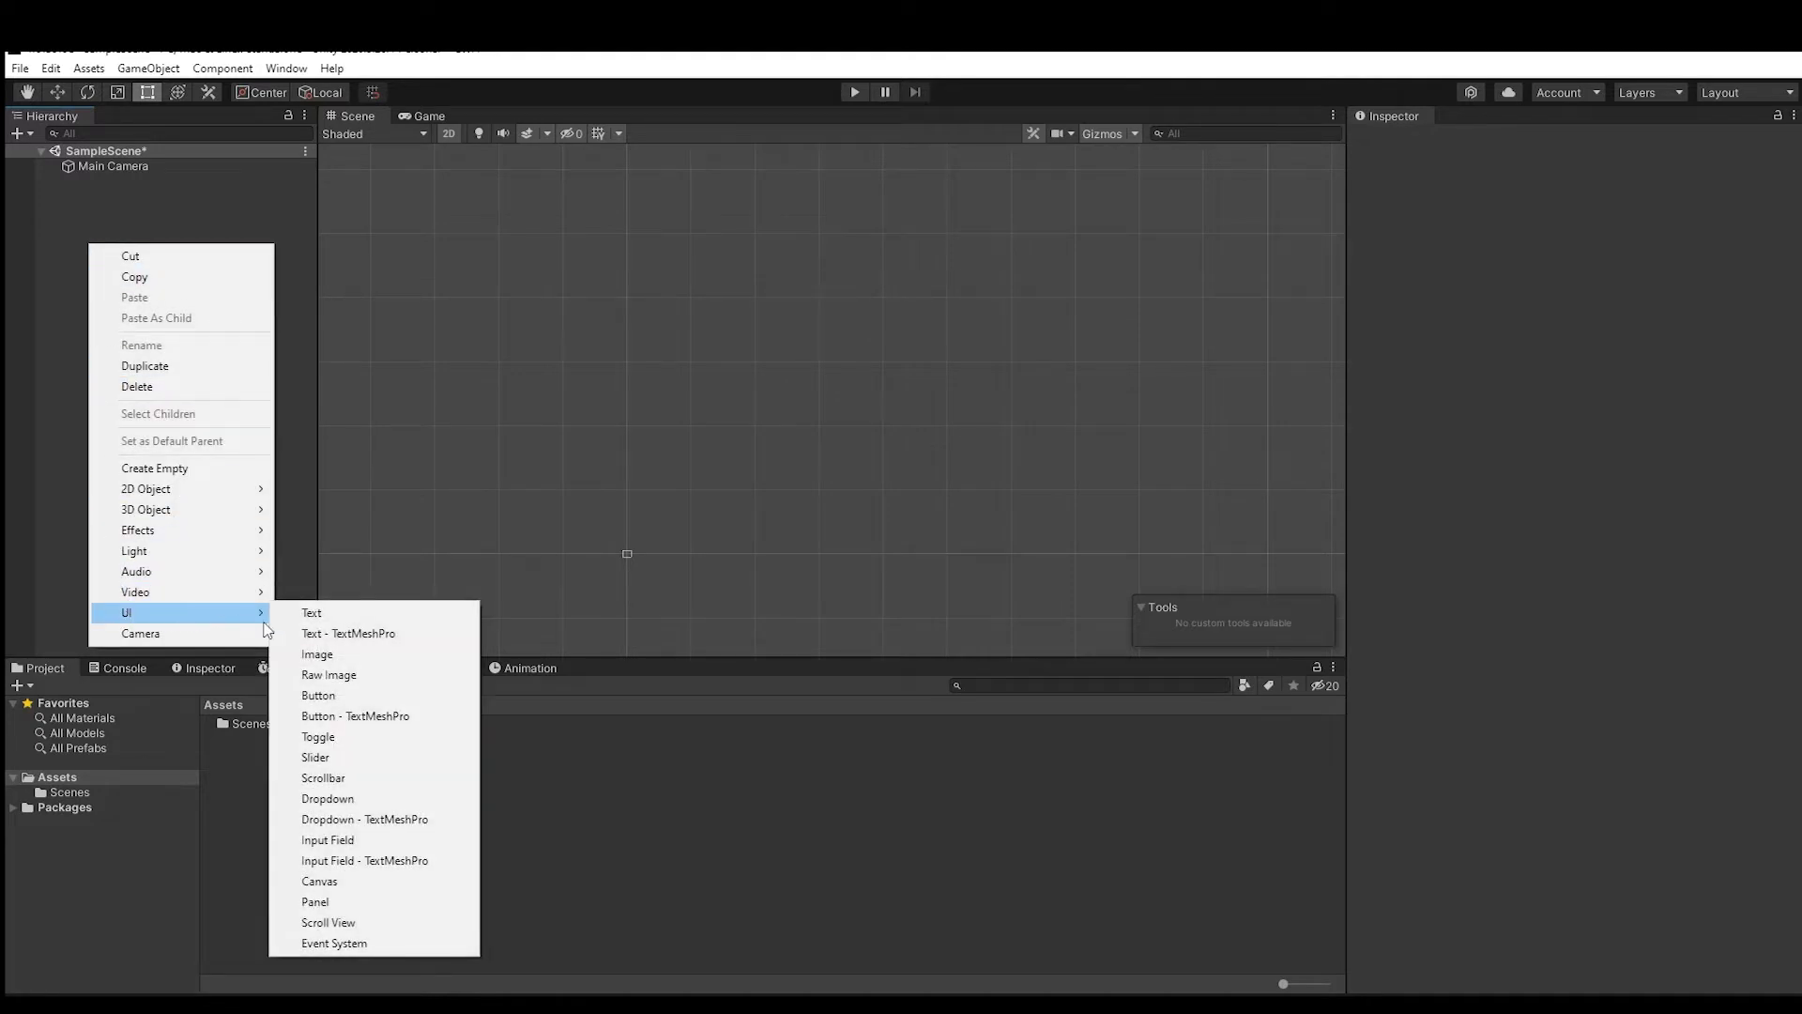
click(334, 896)
text(Background)
key(Return)
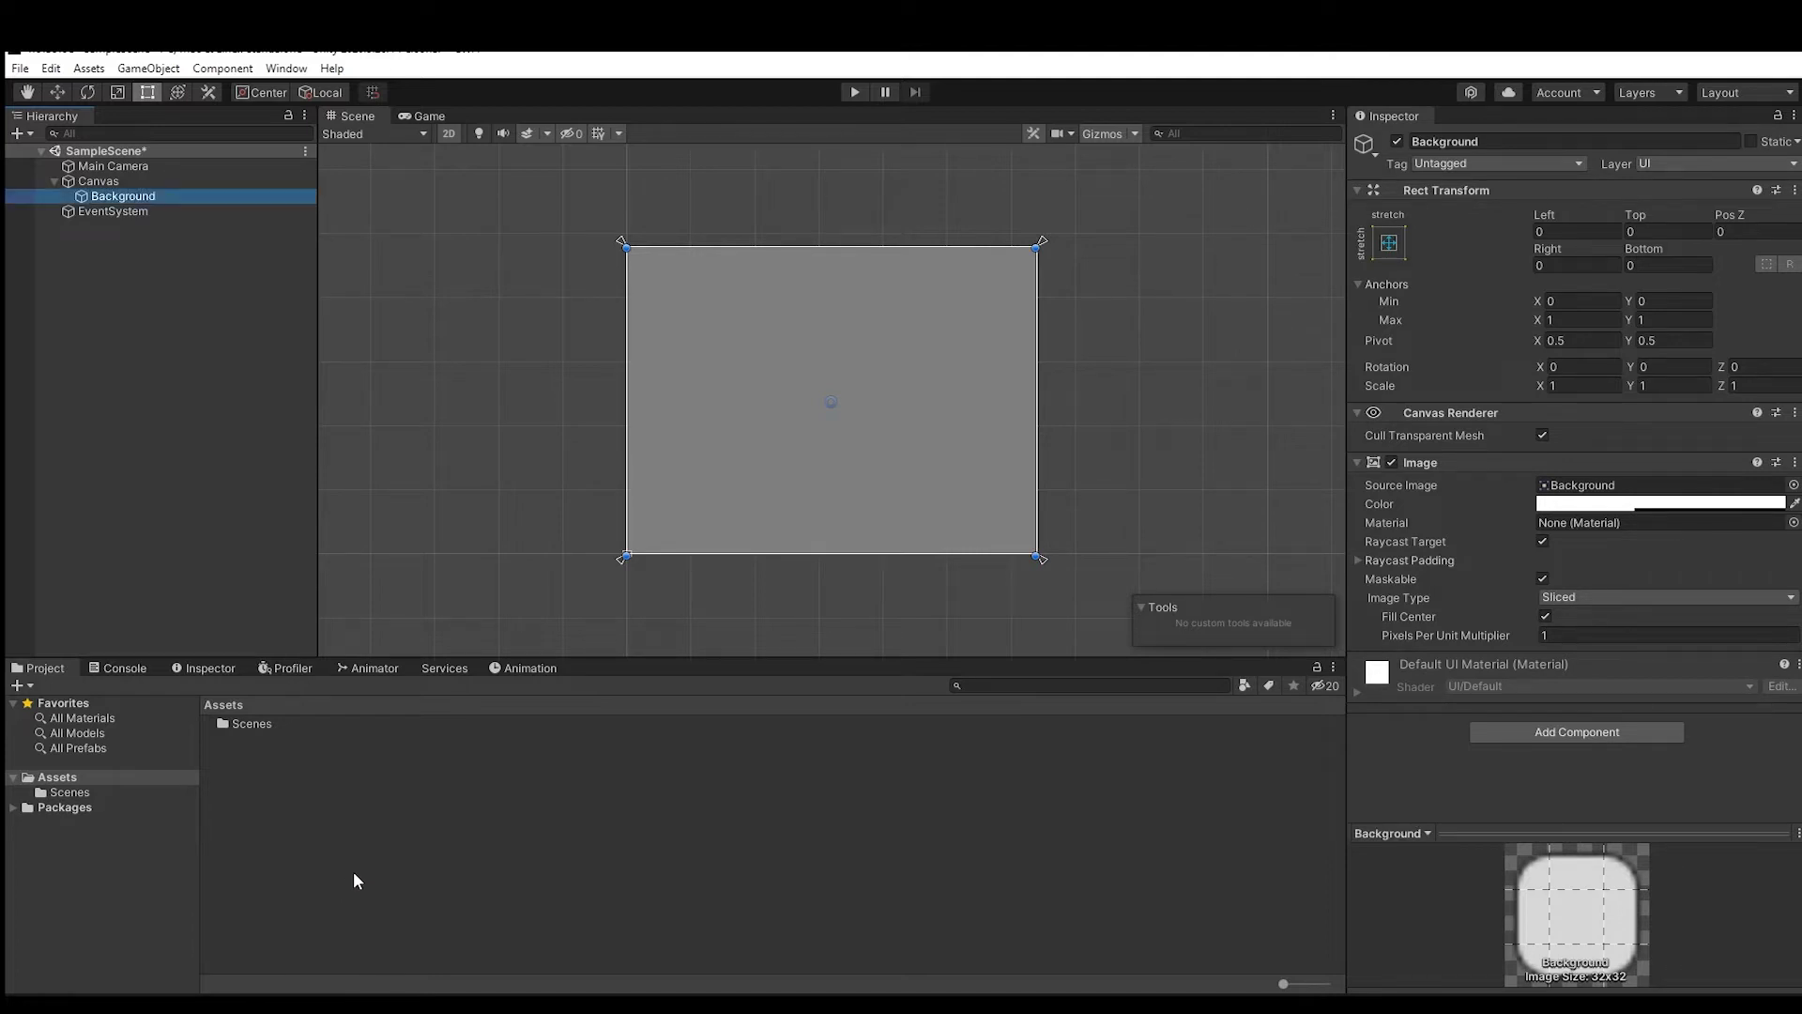
Set the Canvas Scaler scale factor to 0.8
click(157, 181)
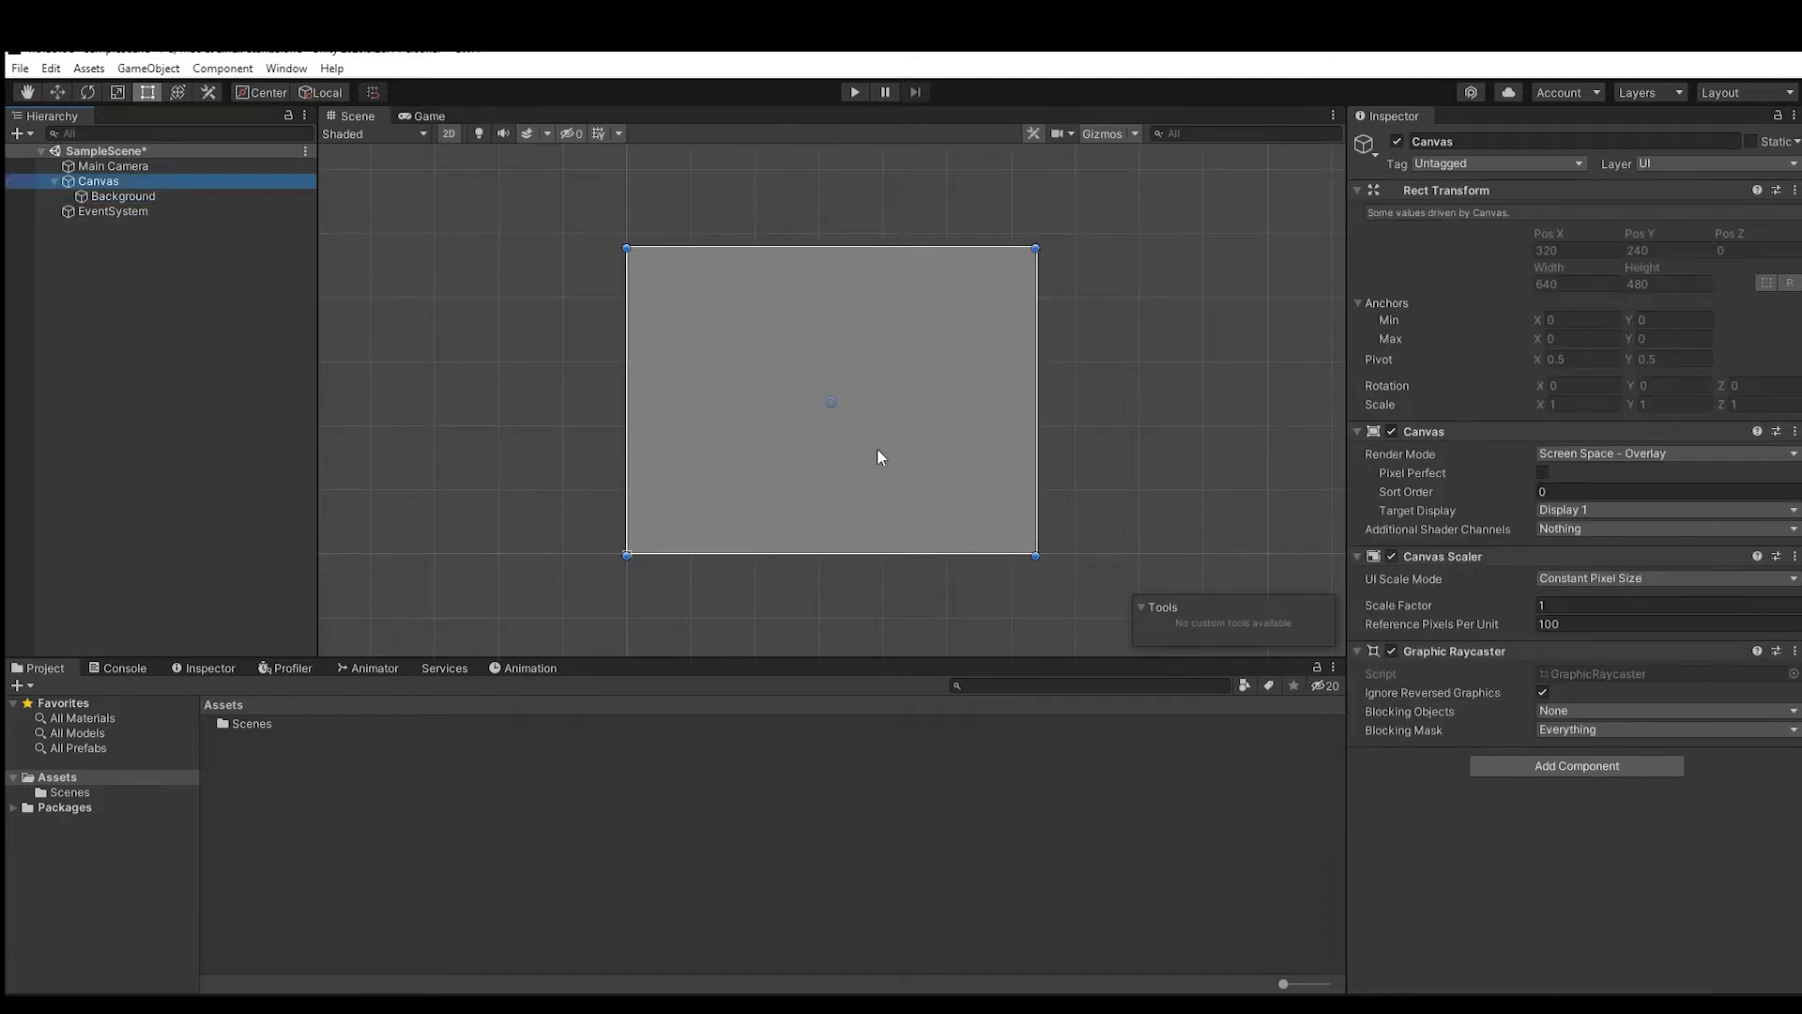
click(1551, 604)
text(0.8)
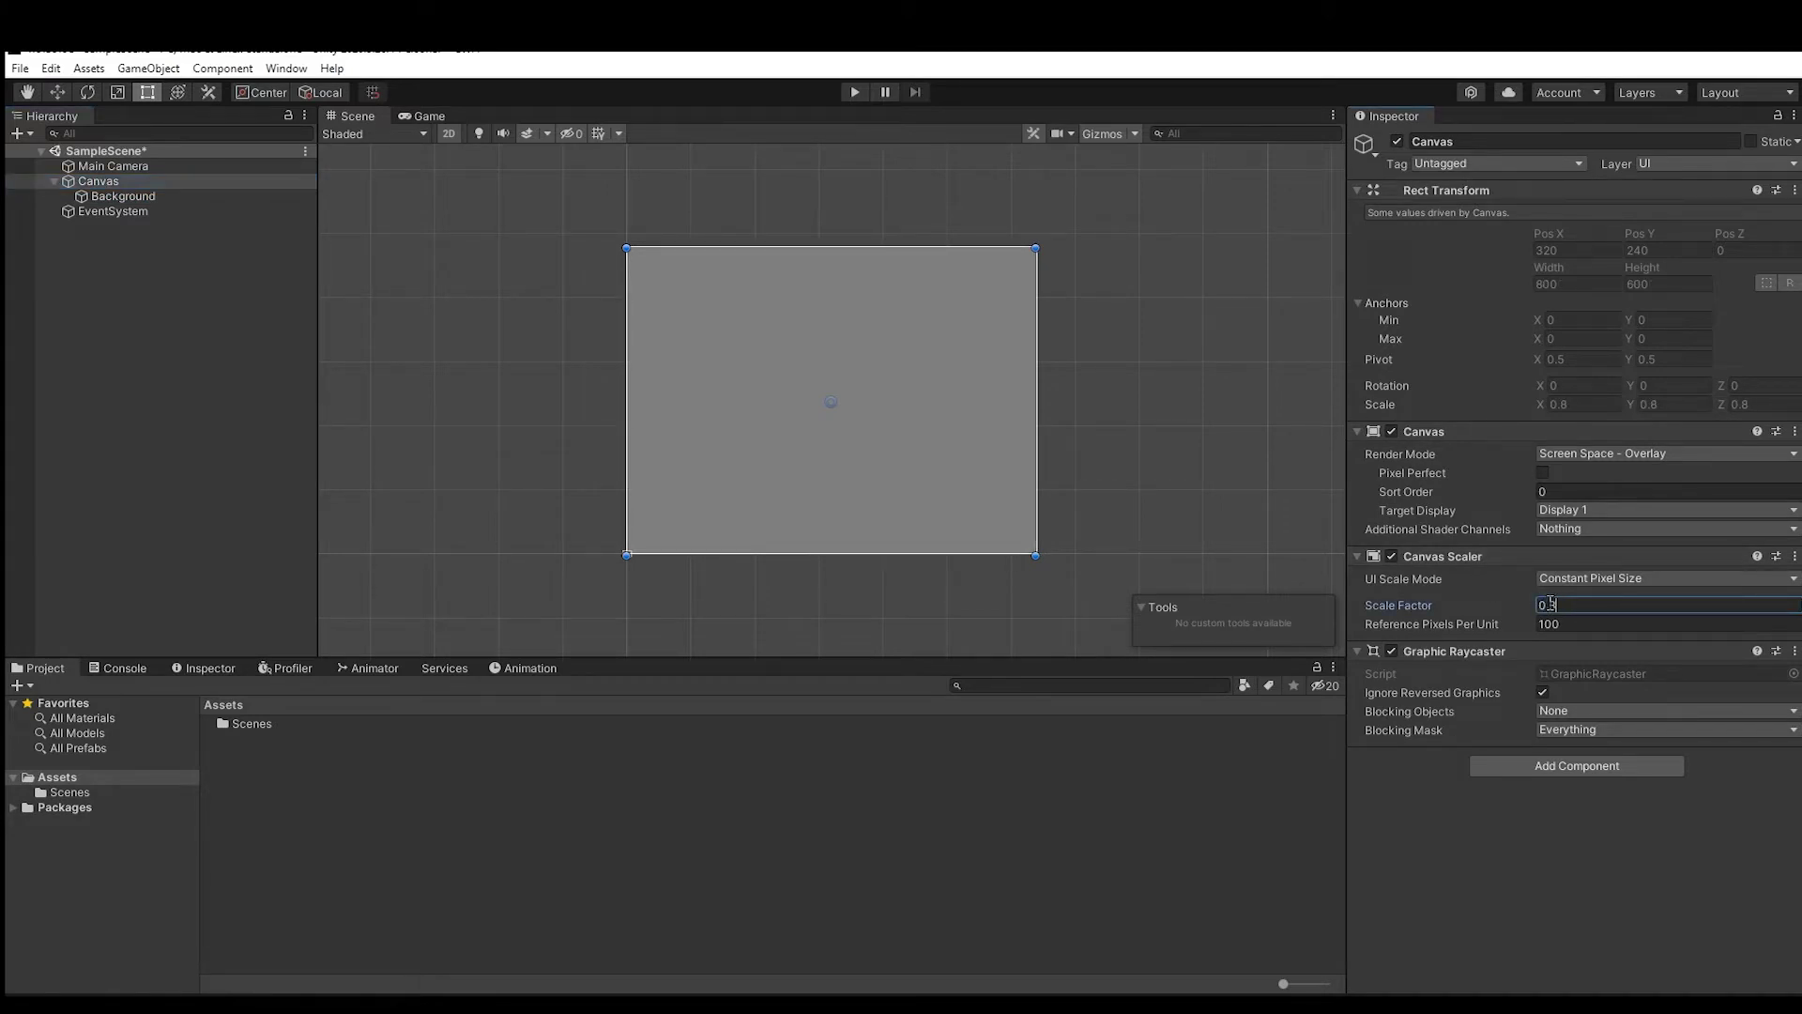
click(205, 272)
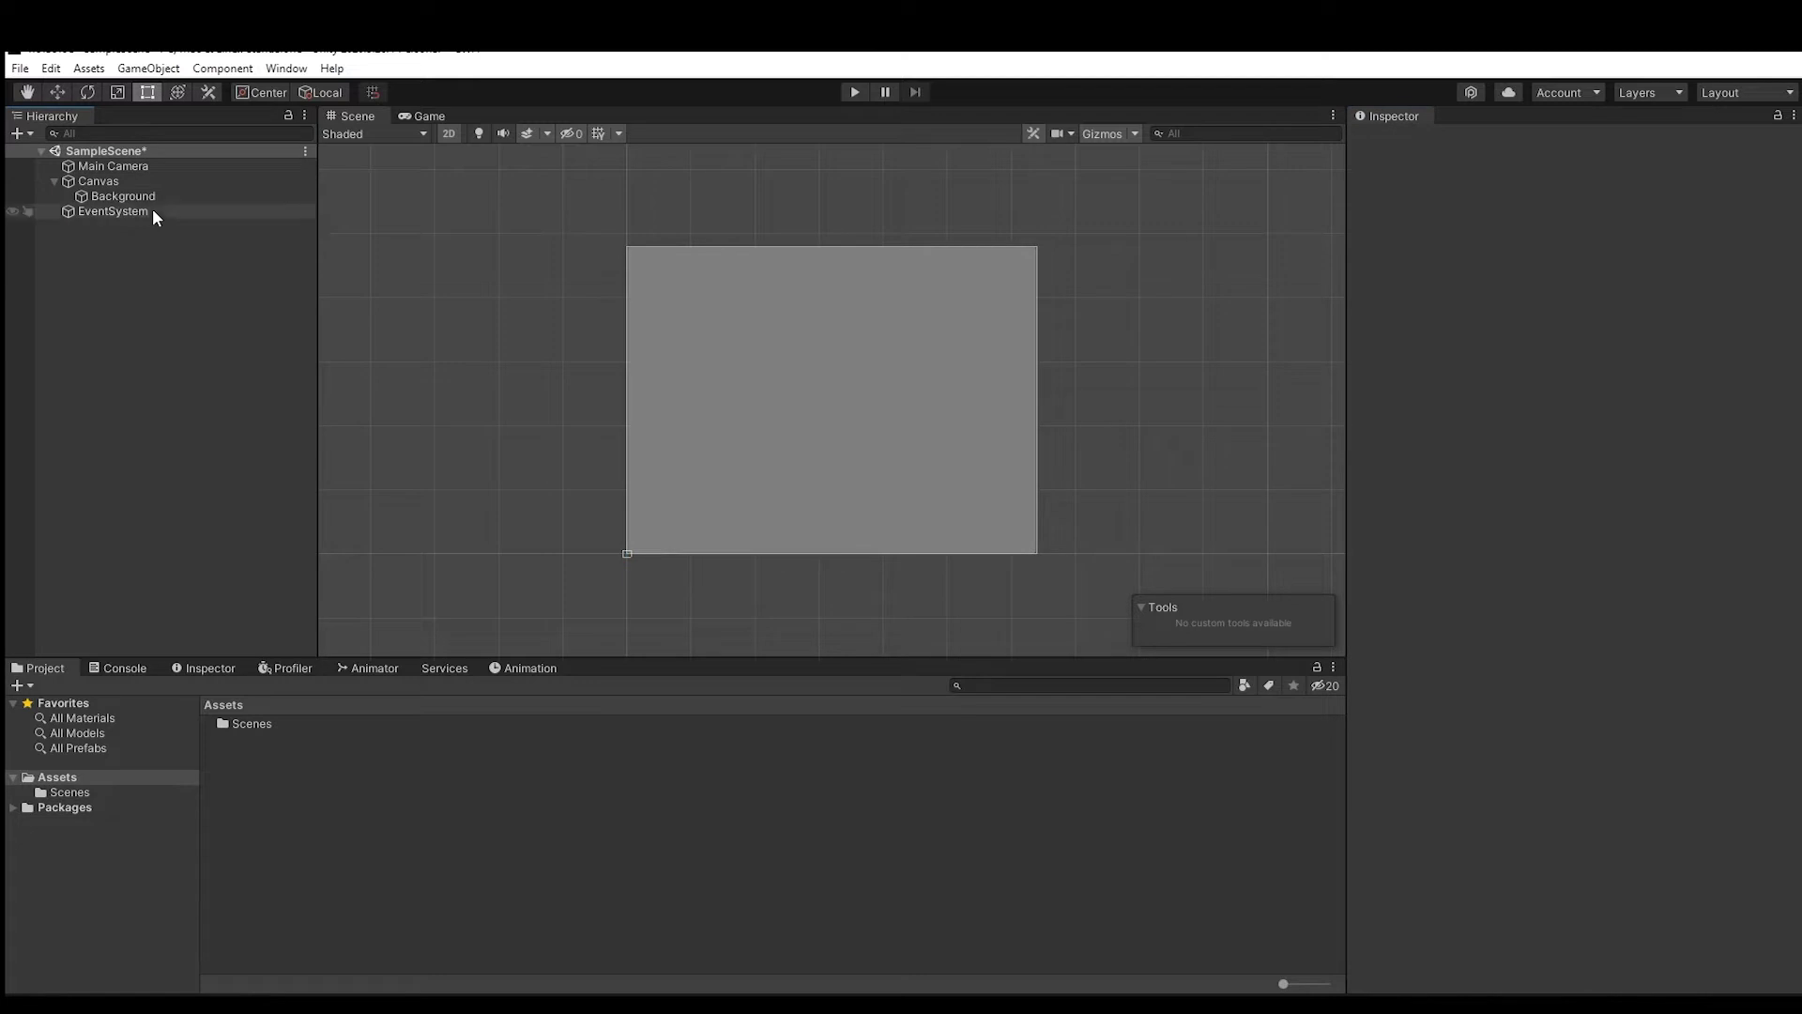
click(143, 183)
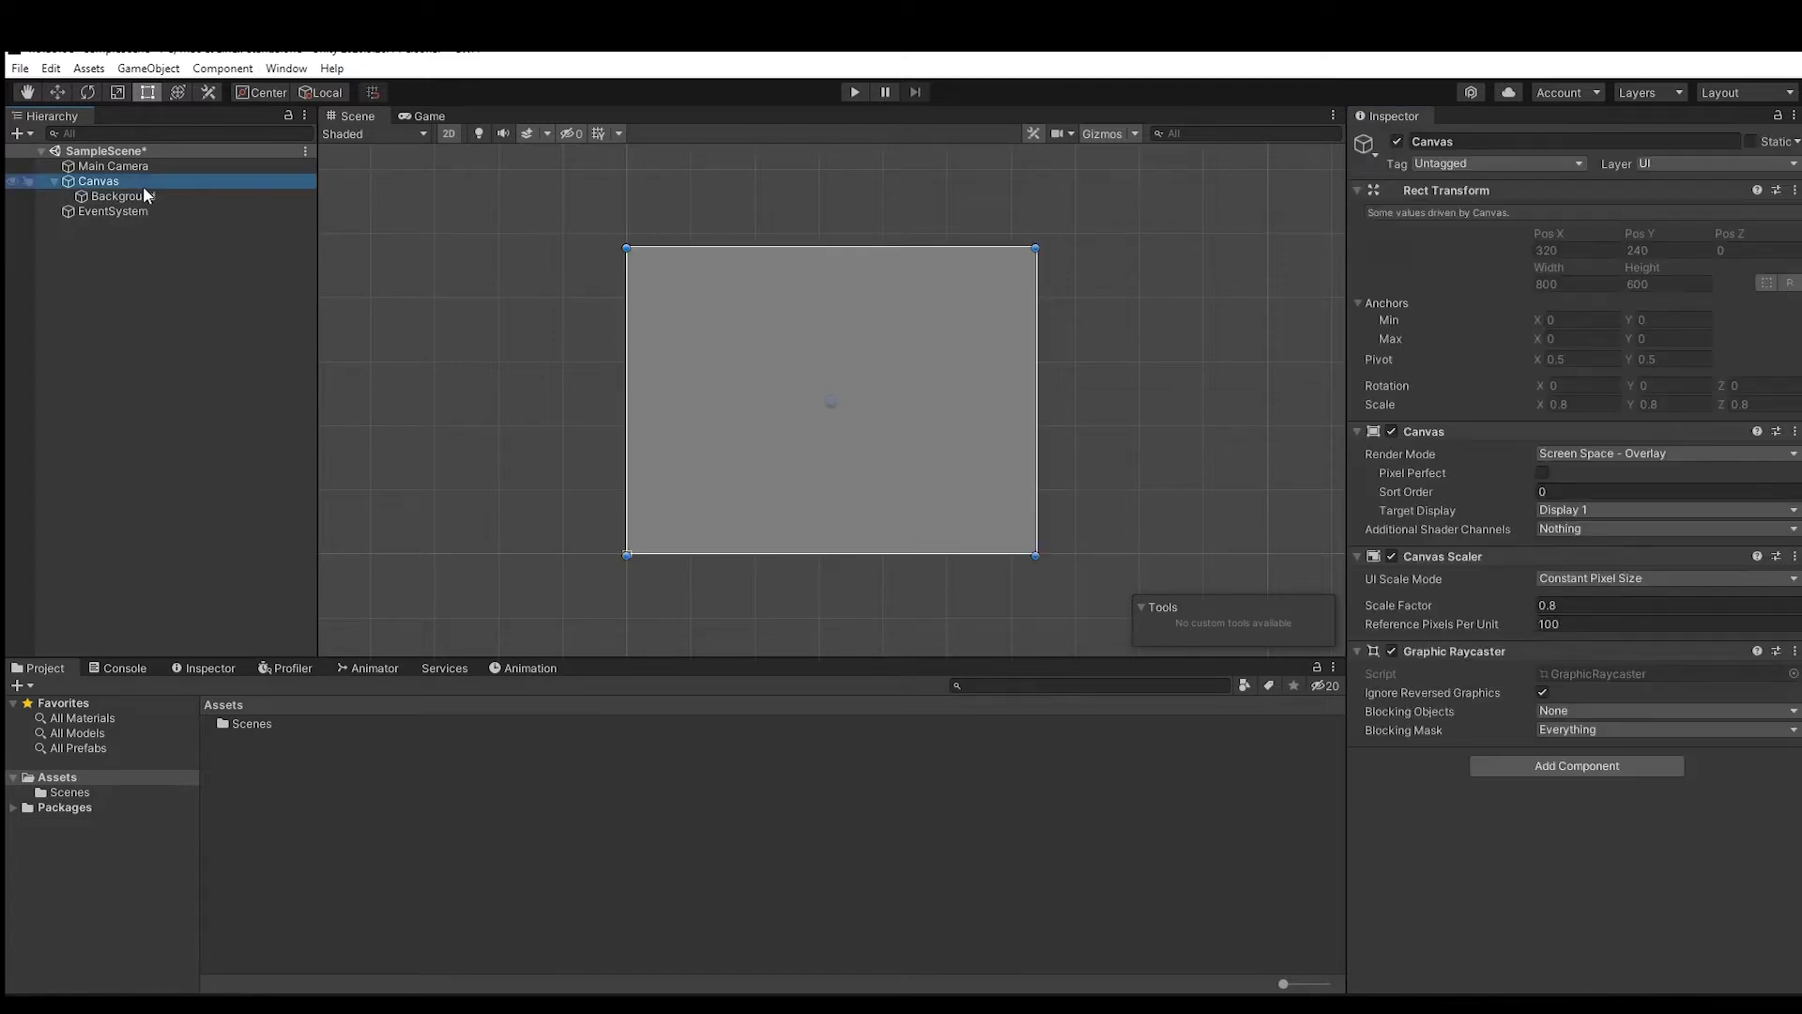
Make the Background panel's colour fully opaque with alpha 255
click(143, 194)
click(1562, 505)
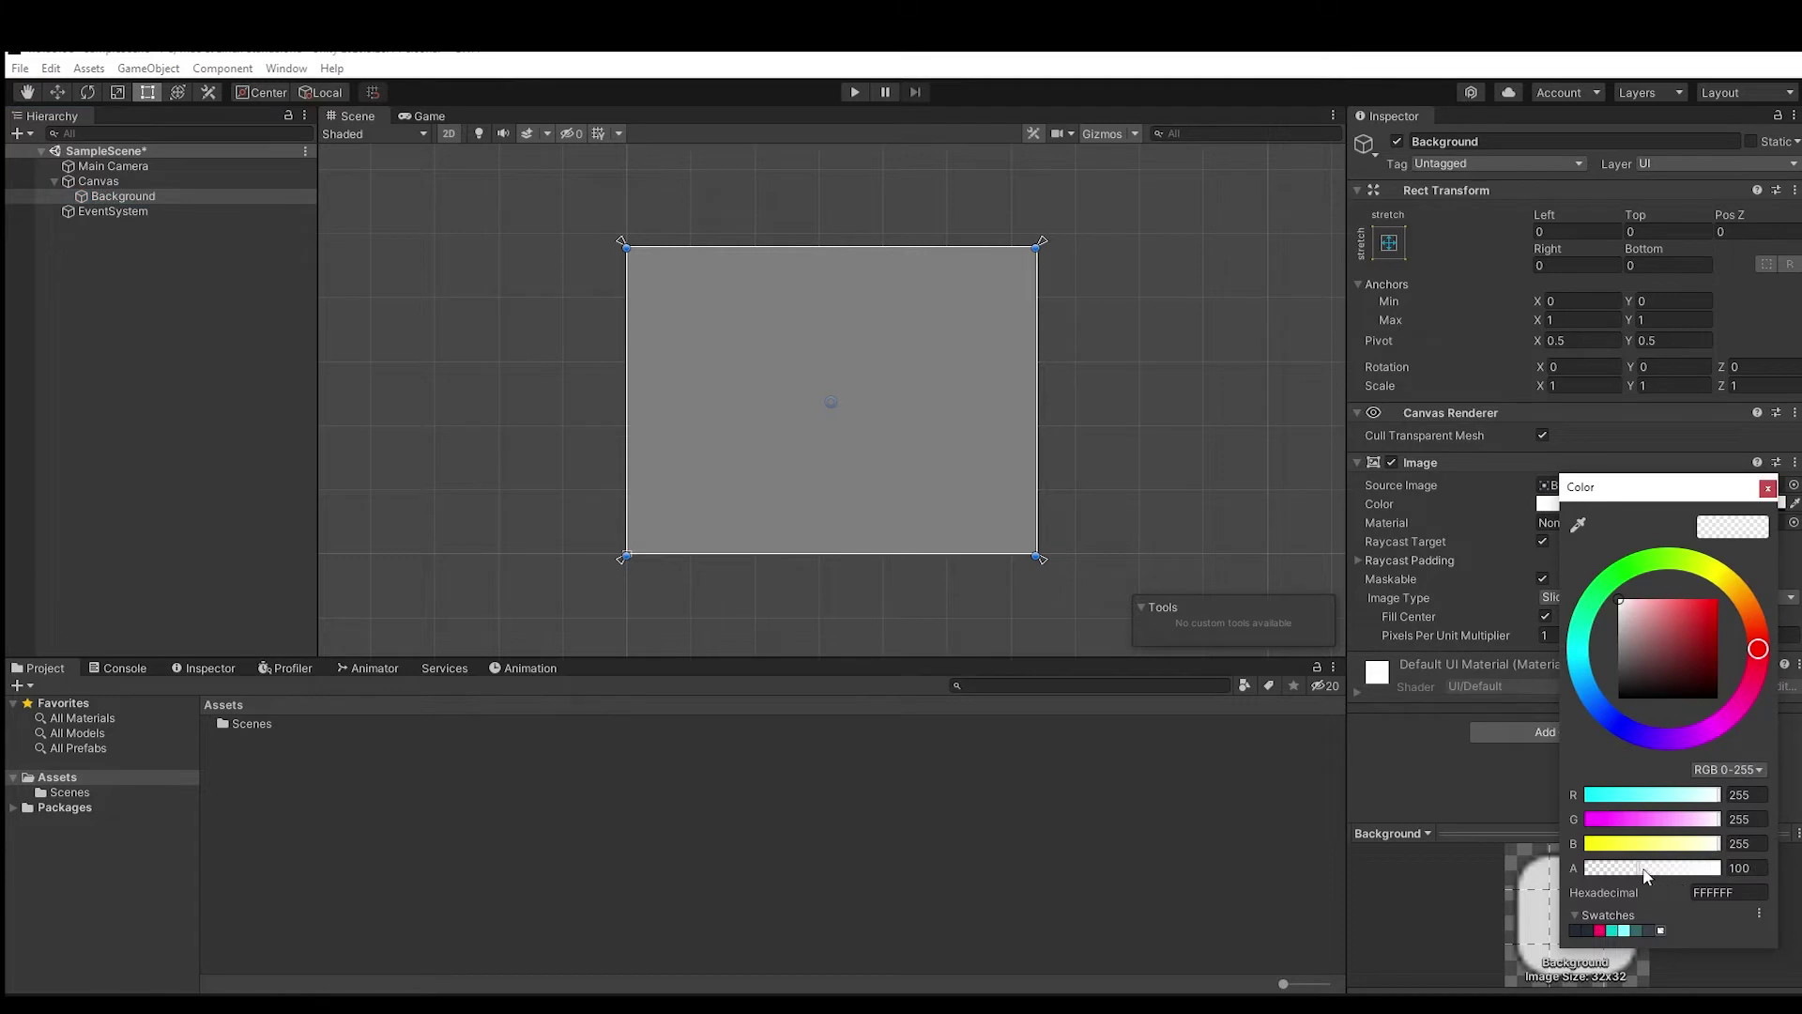
drag(1645, 871, 1723, 869)
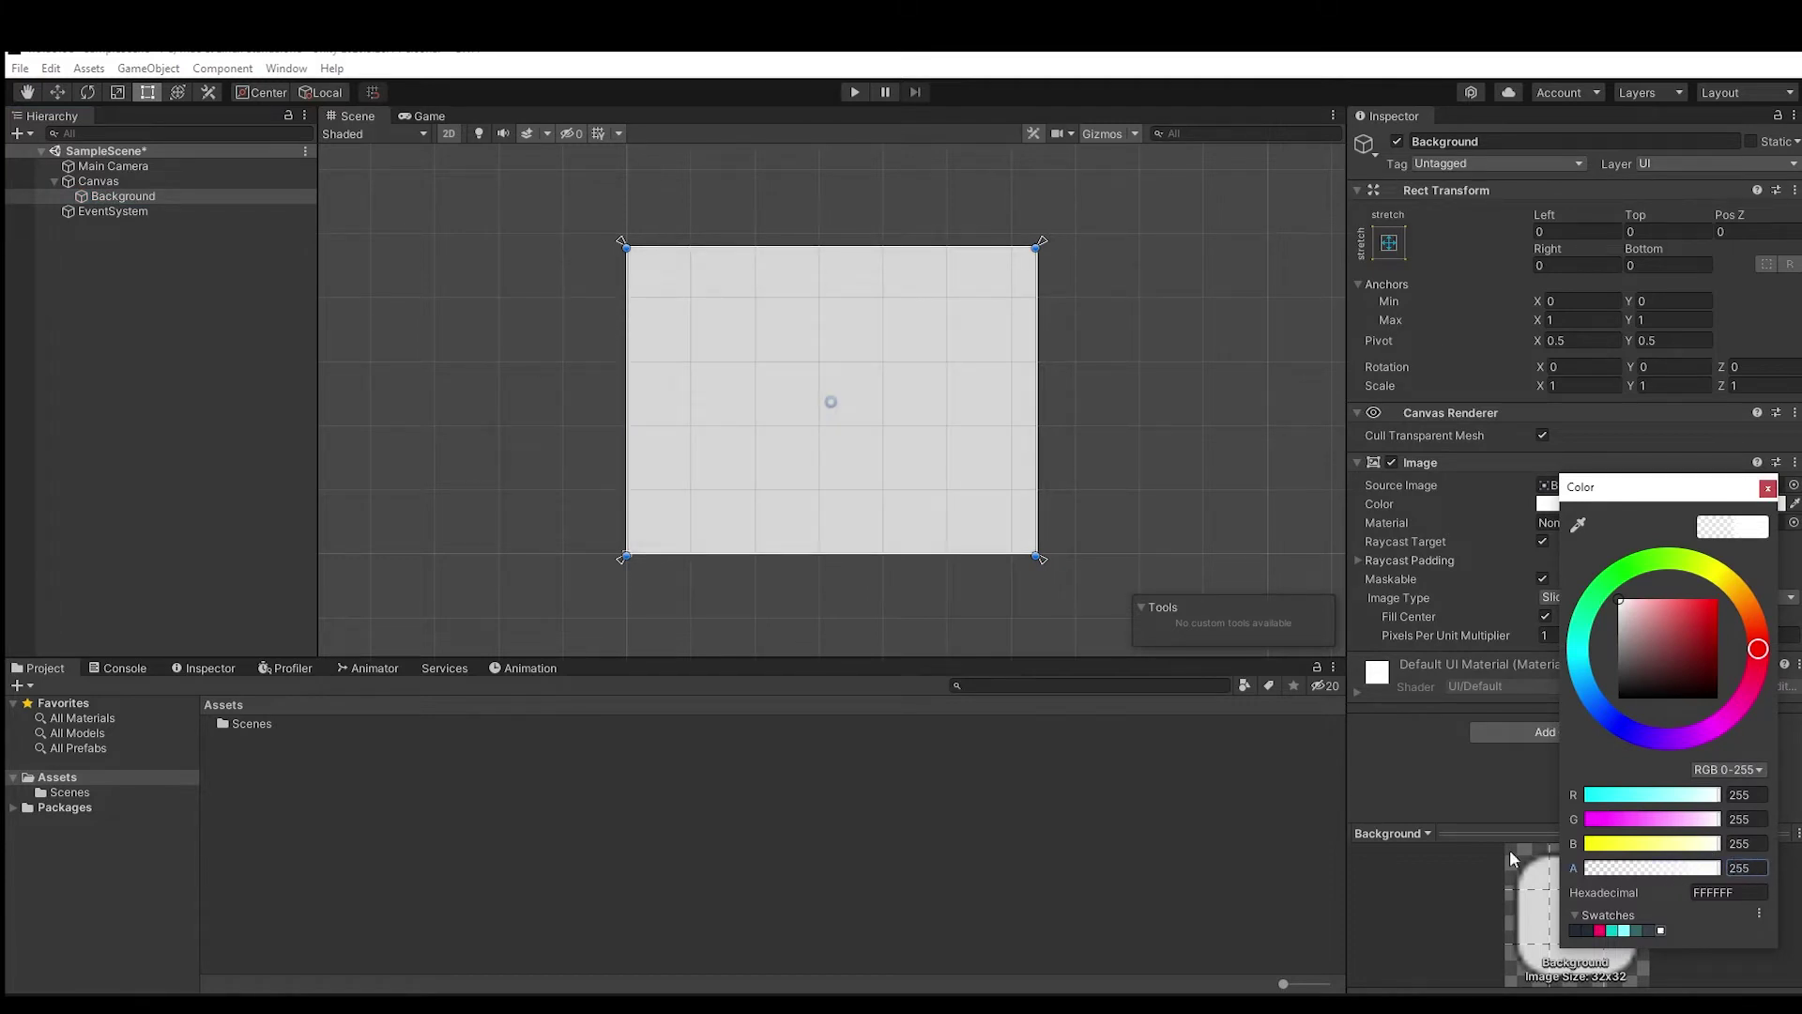
click(1438, 825)
Add another UI panel under the Canvas named Board
right_click(60, 253)
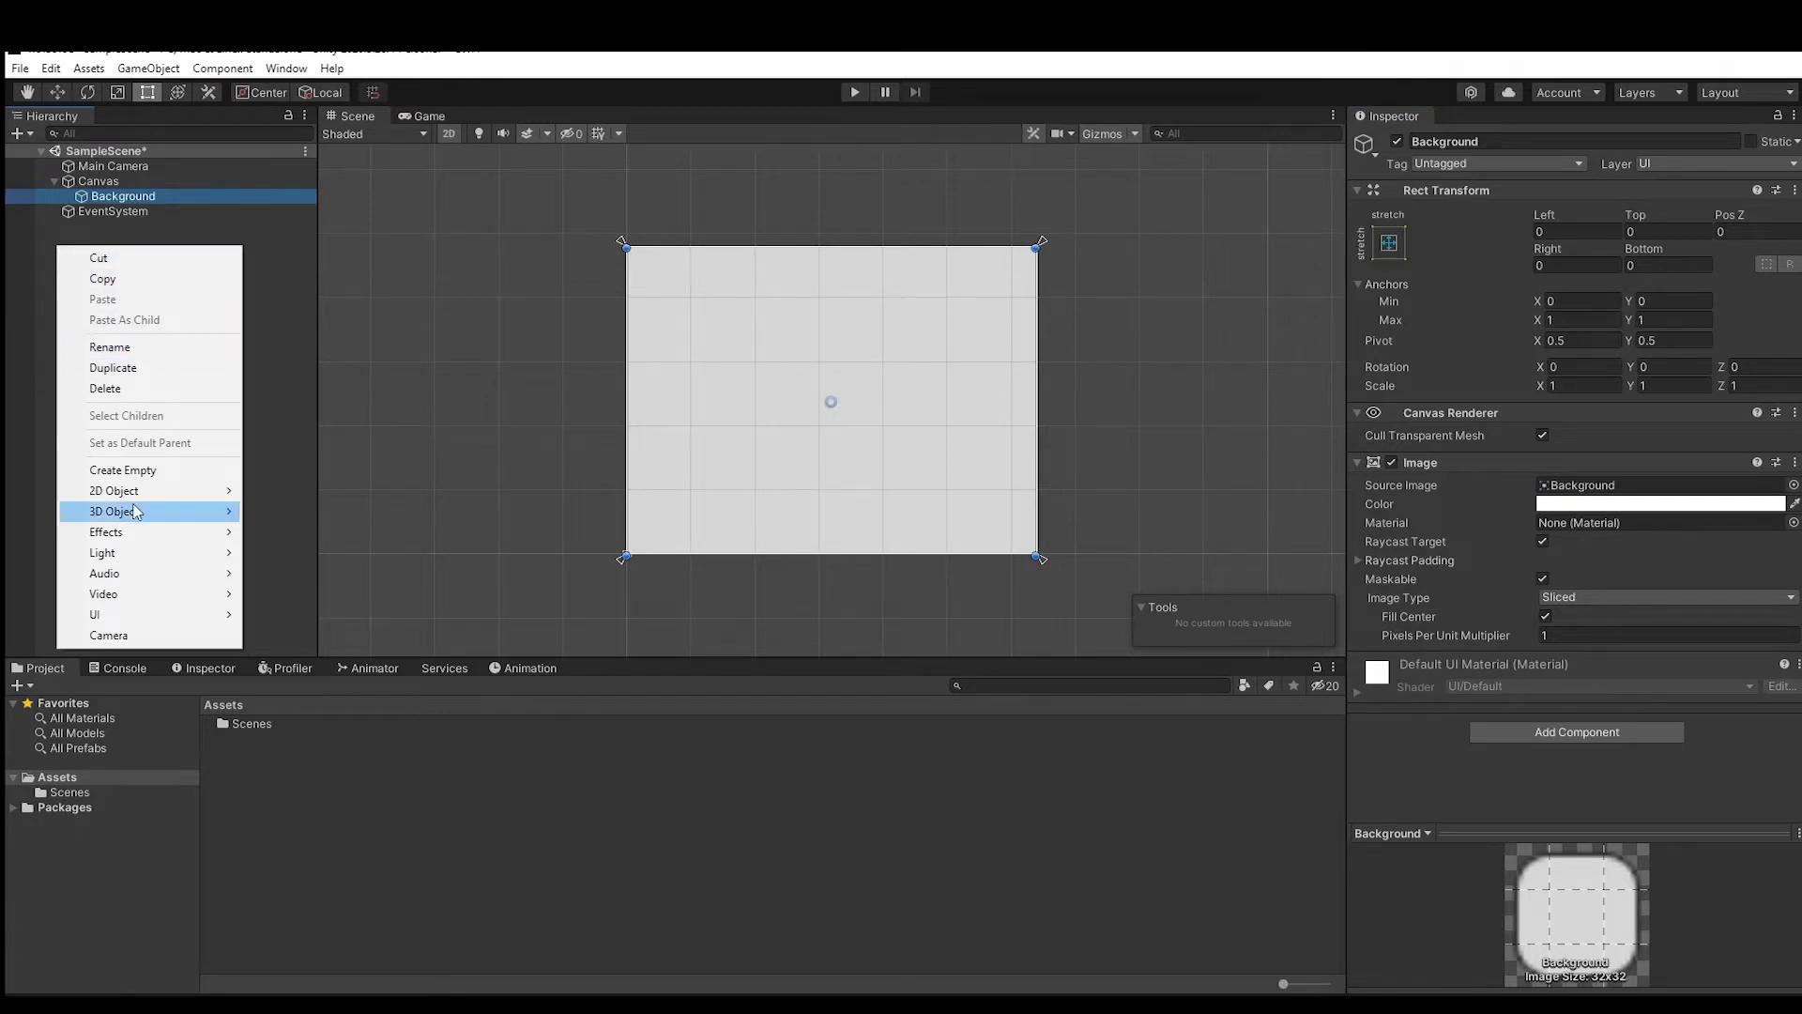
mouse_move(145, 616)
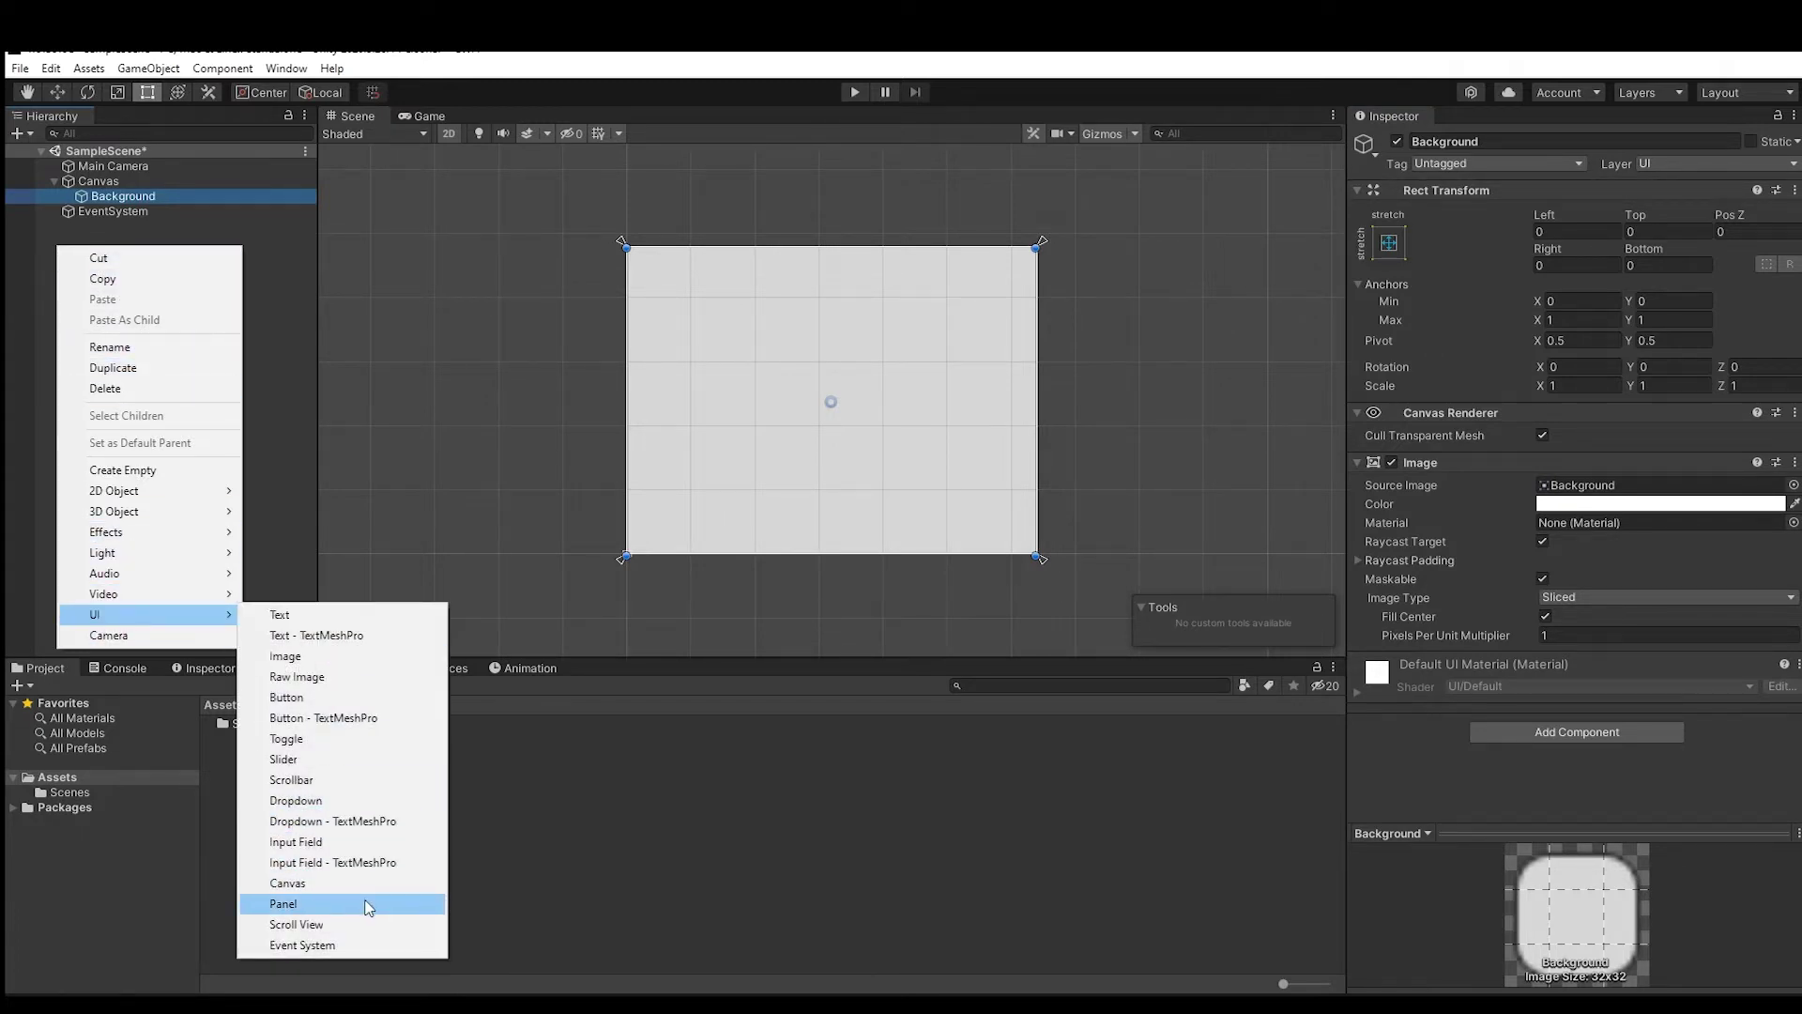
click(367, 906)
text(Board)
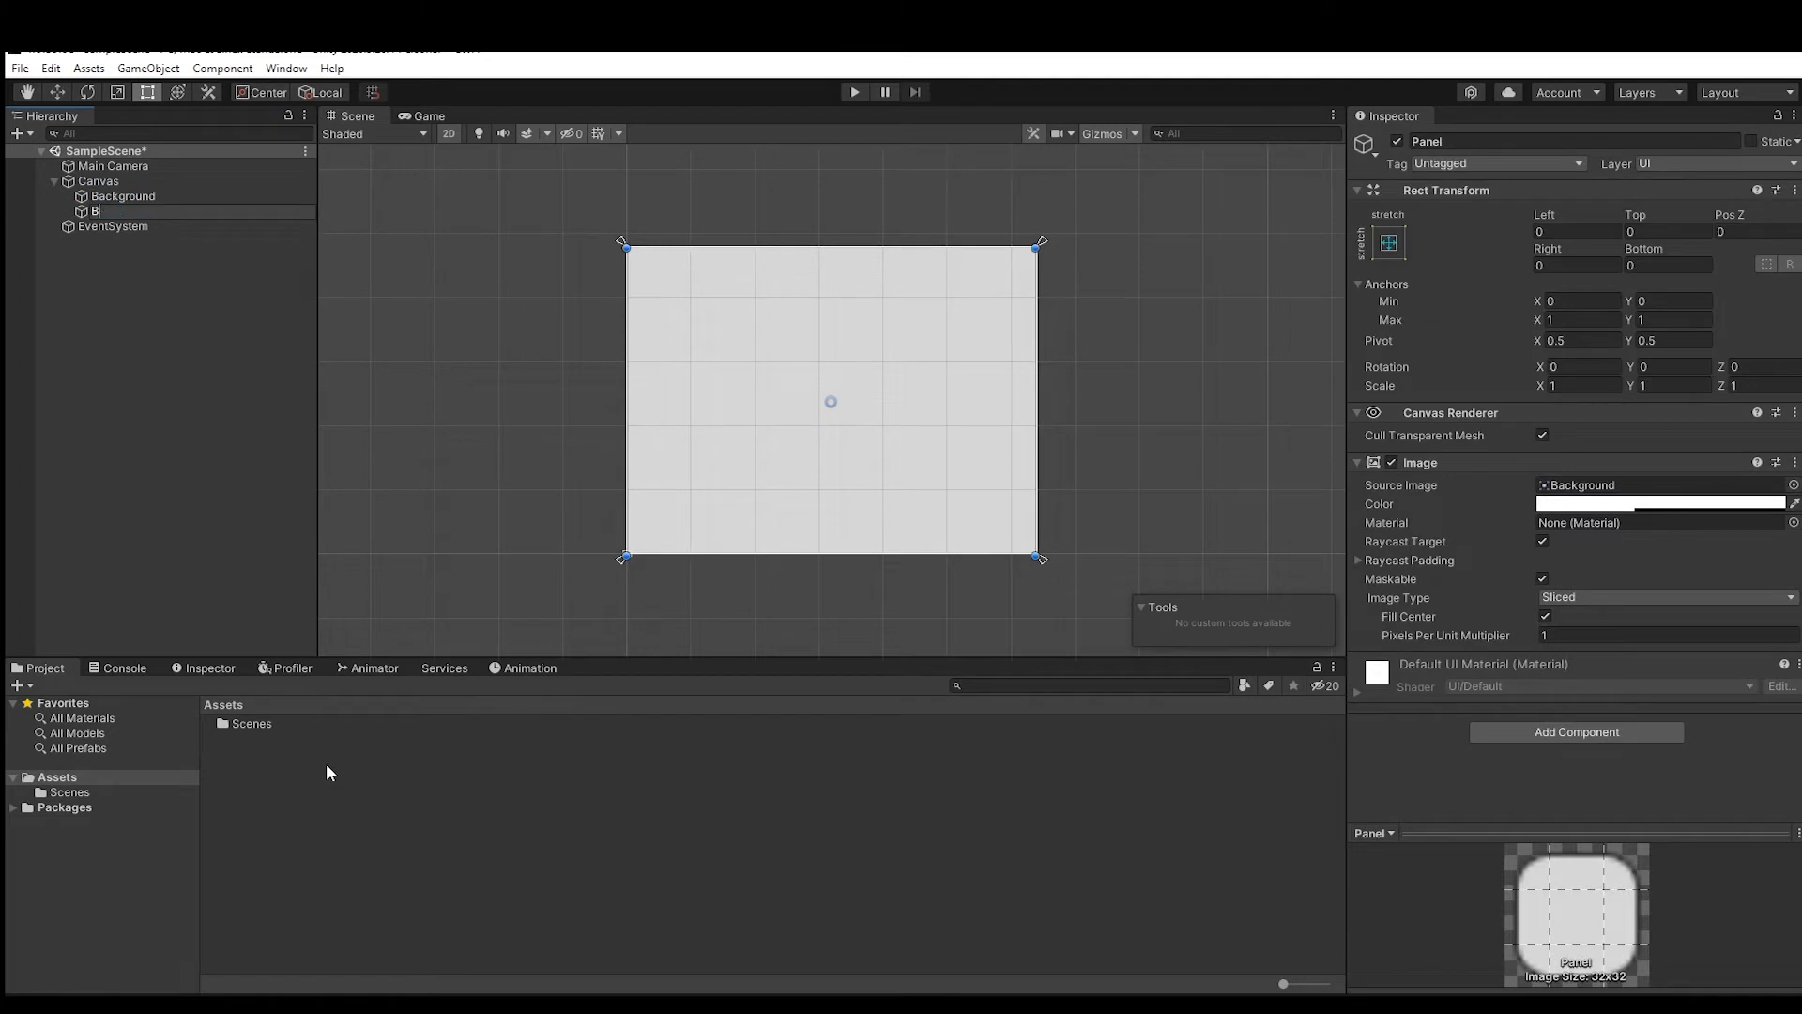
key(Return)
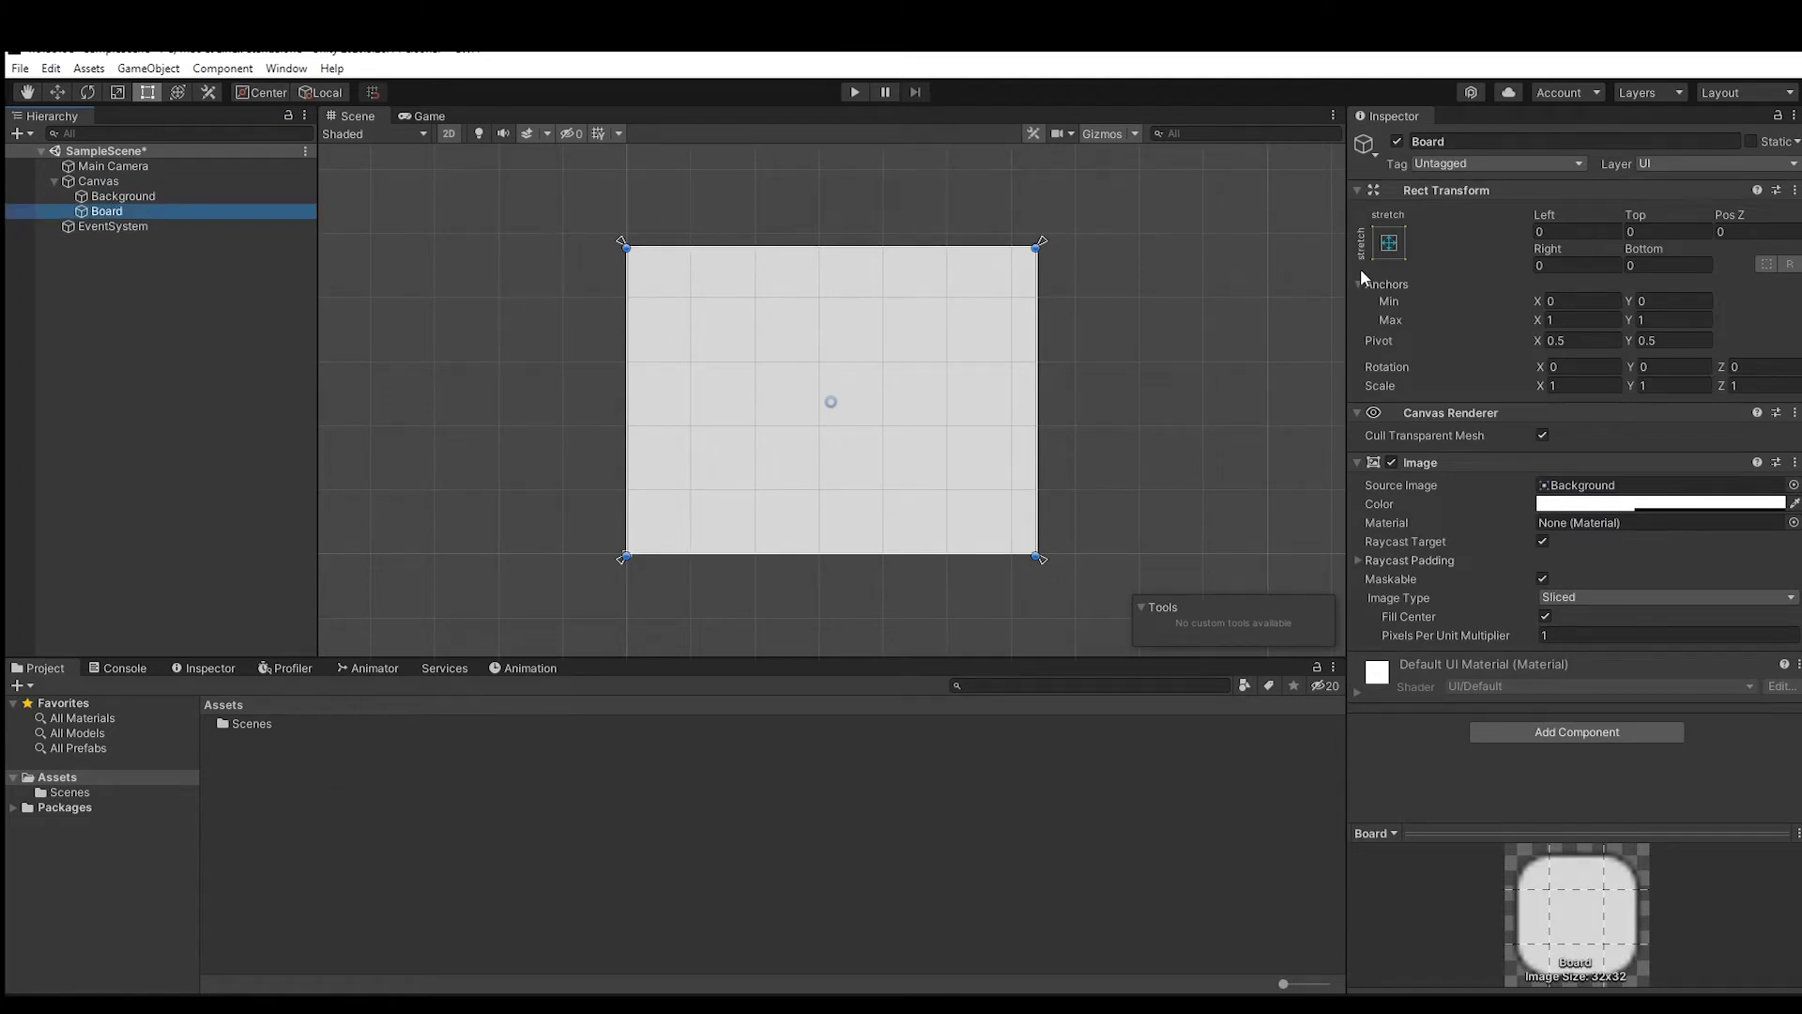
Anchor Board to the centre with pivot and position, and size it 512 × 512
click(1383, 246)
key(shift+alt)
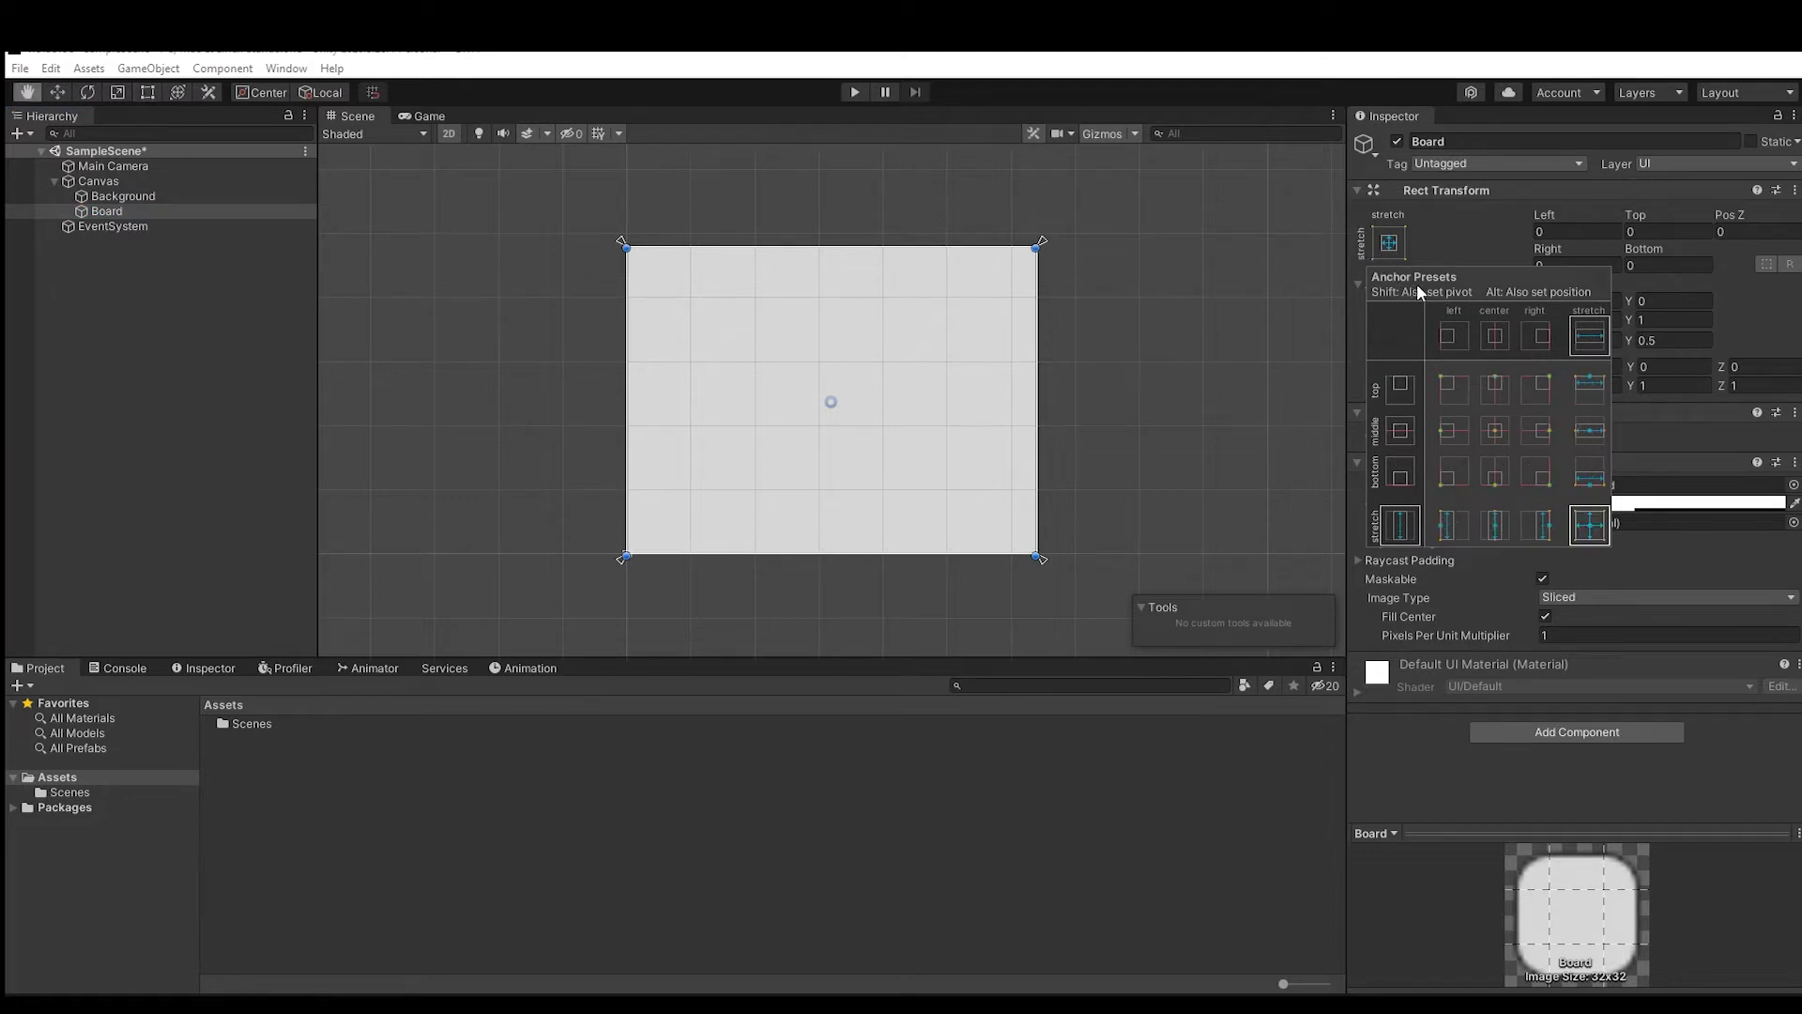
alt+shift+click(1494, 428)
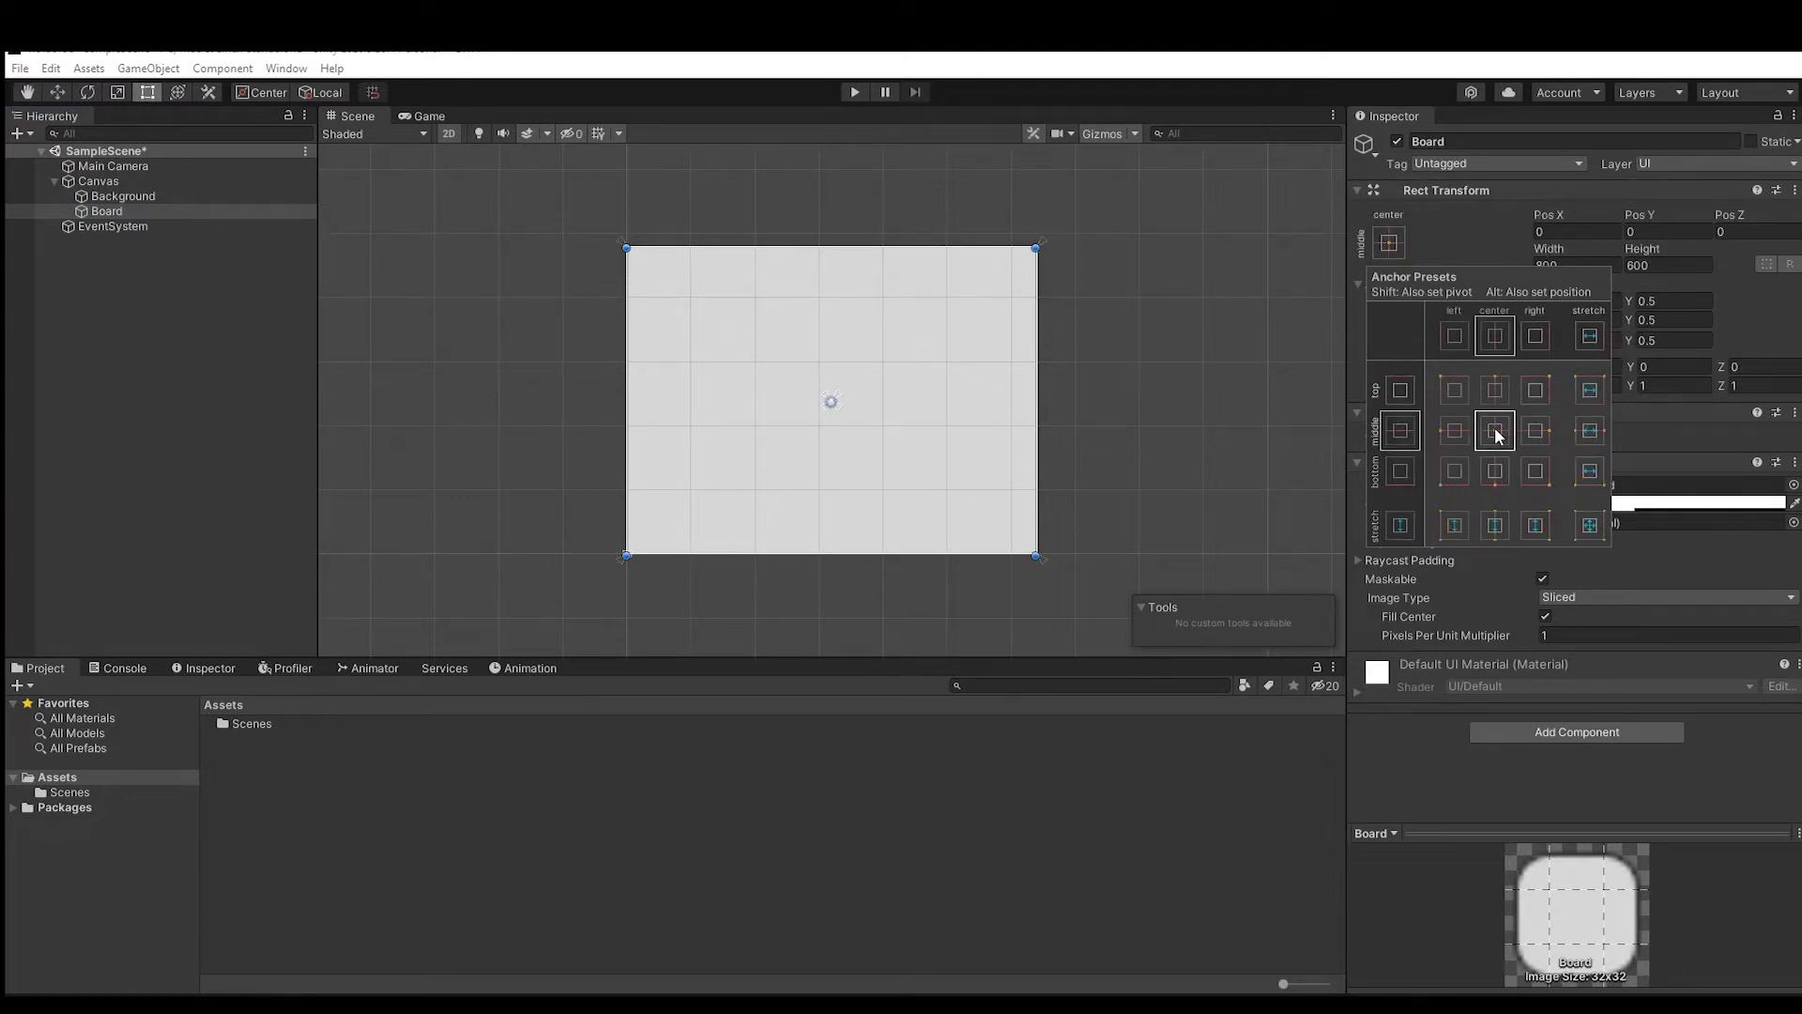
click(1591, 263)
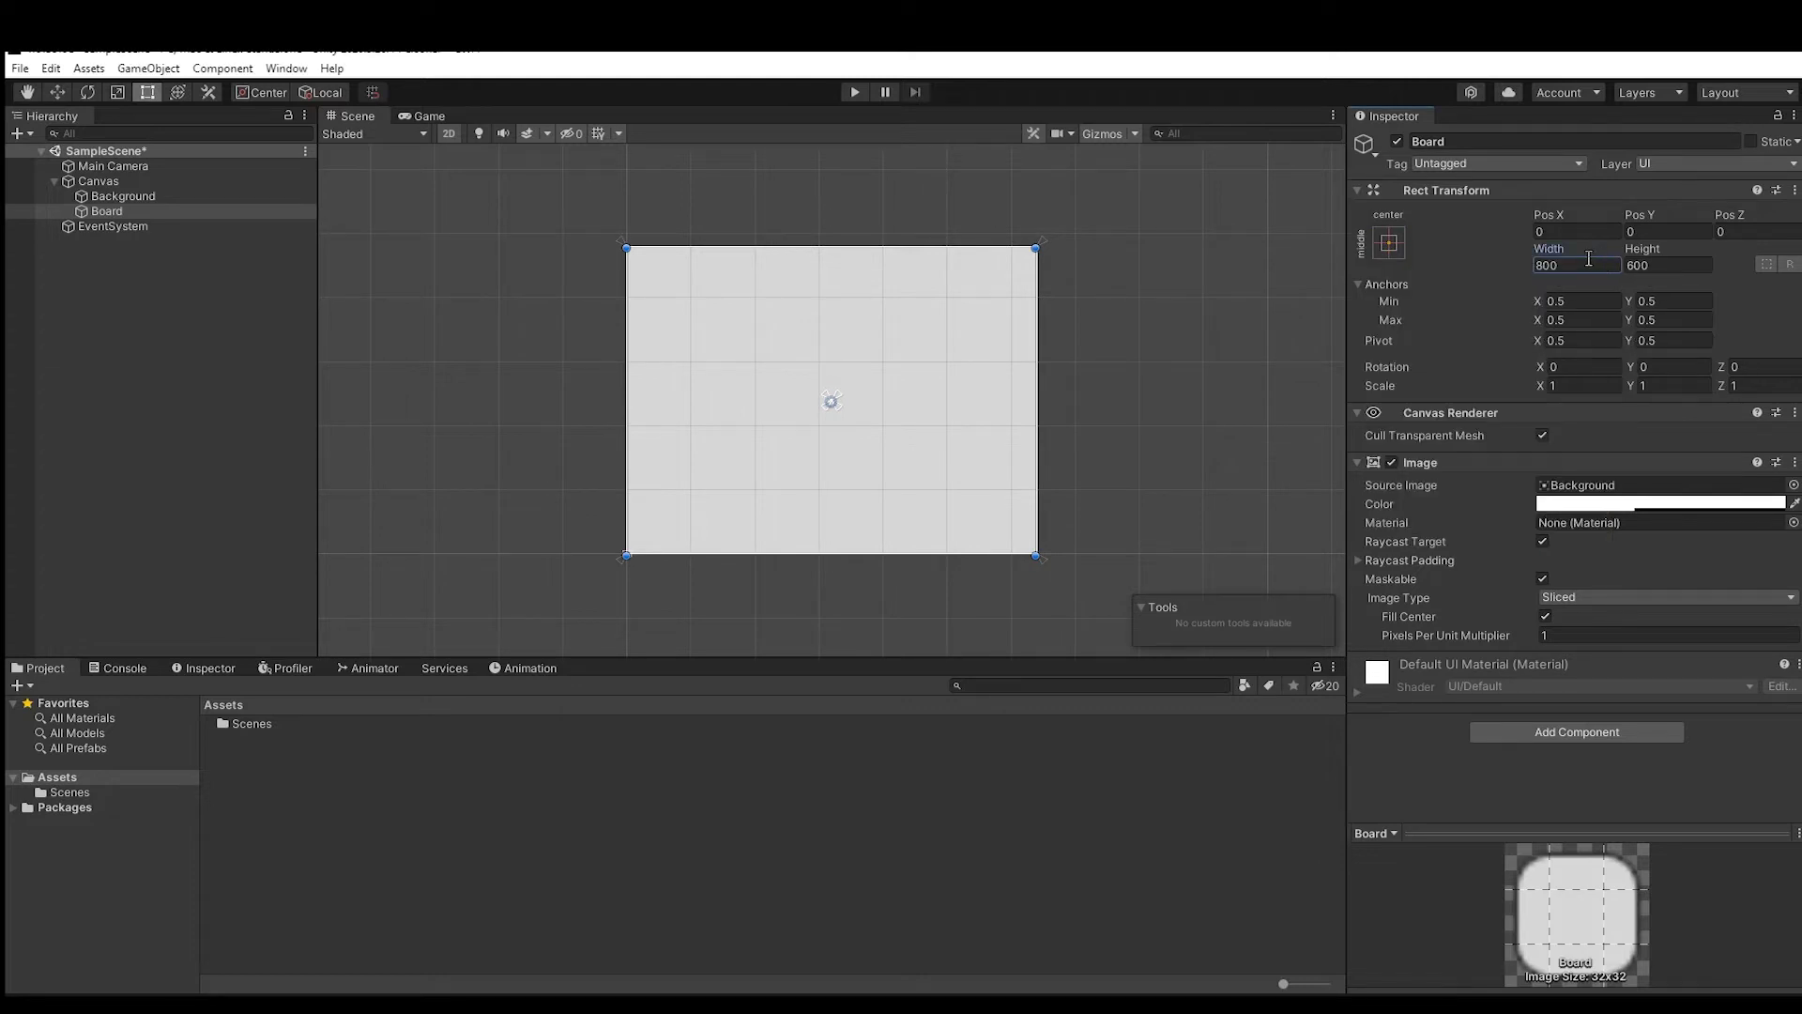
text(512)
key(Tab)
text(512)
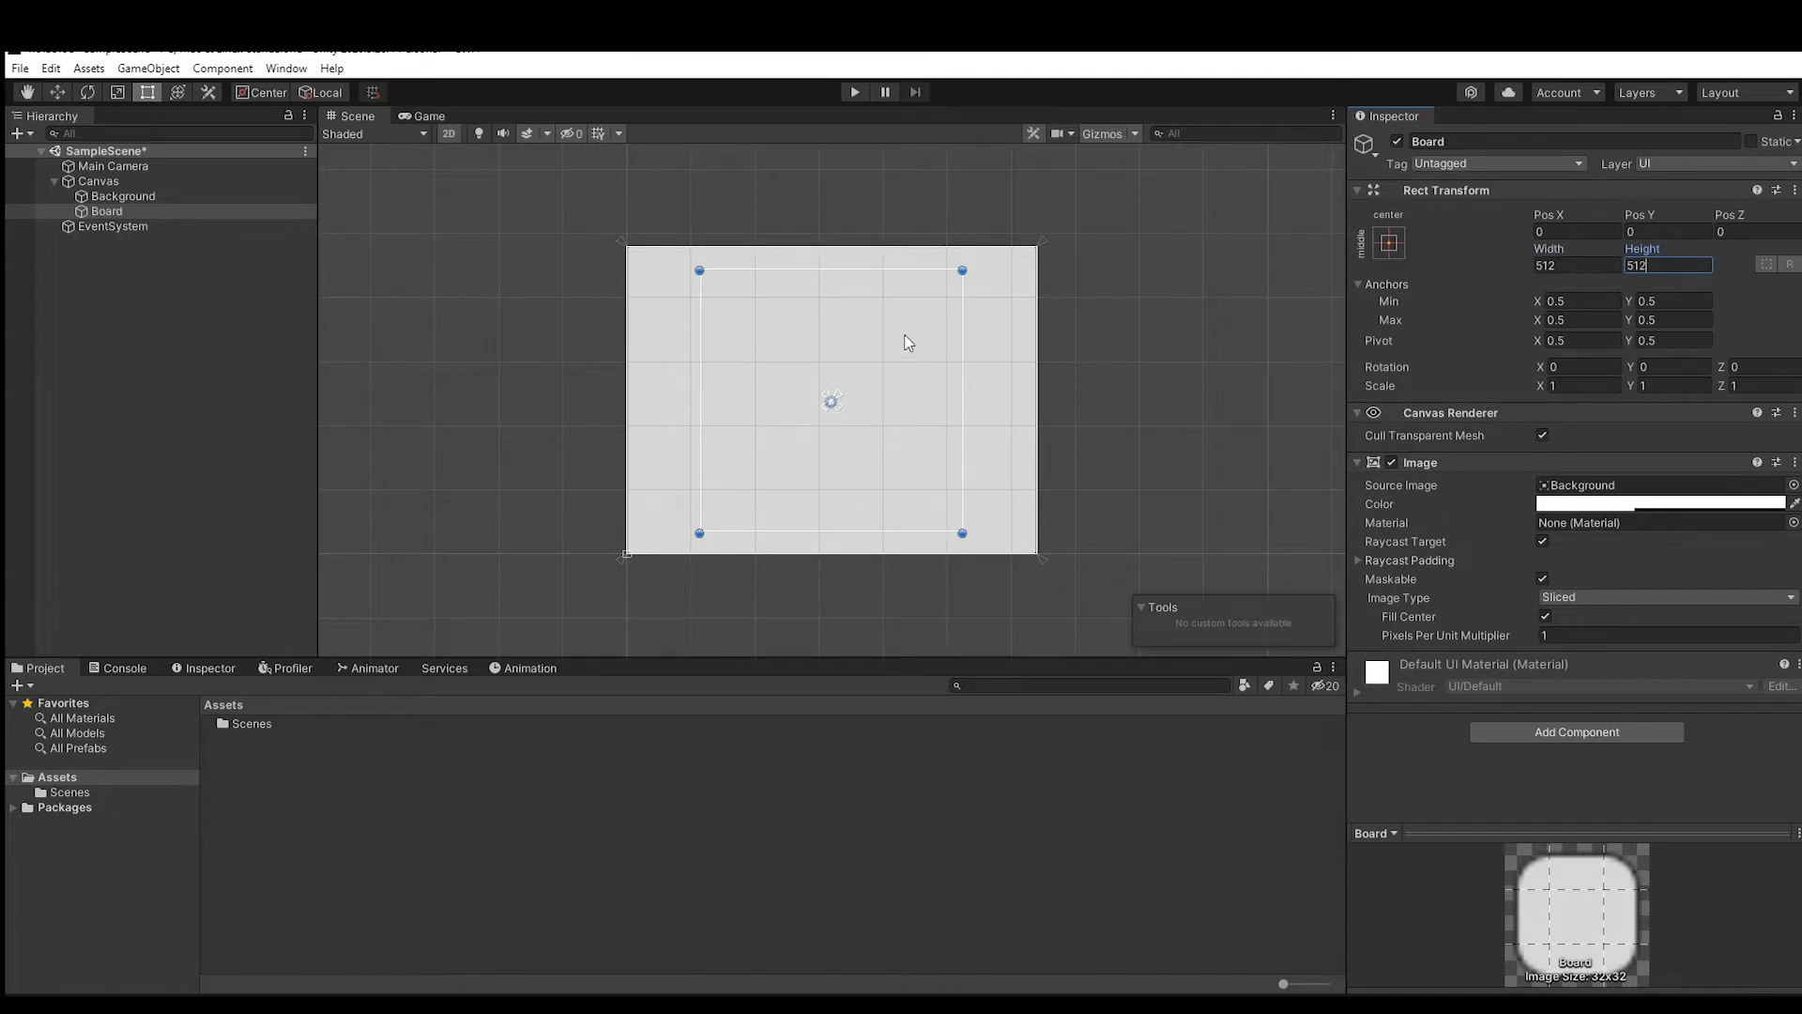
Give the Board image colour R 33, G 44, B 55, alpha 255
click(1574, 508)
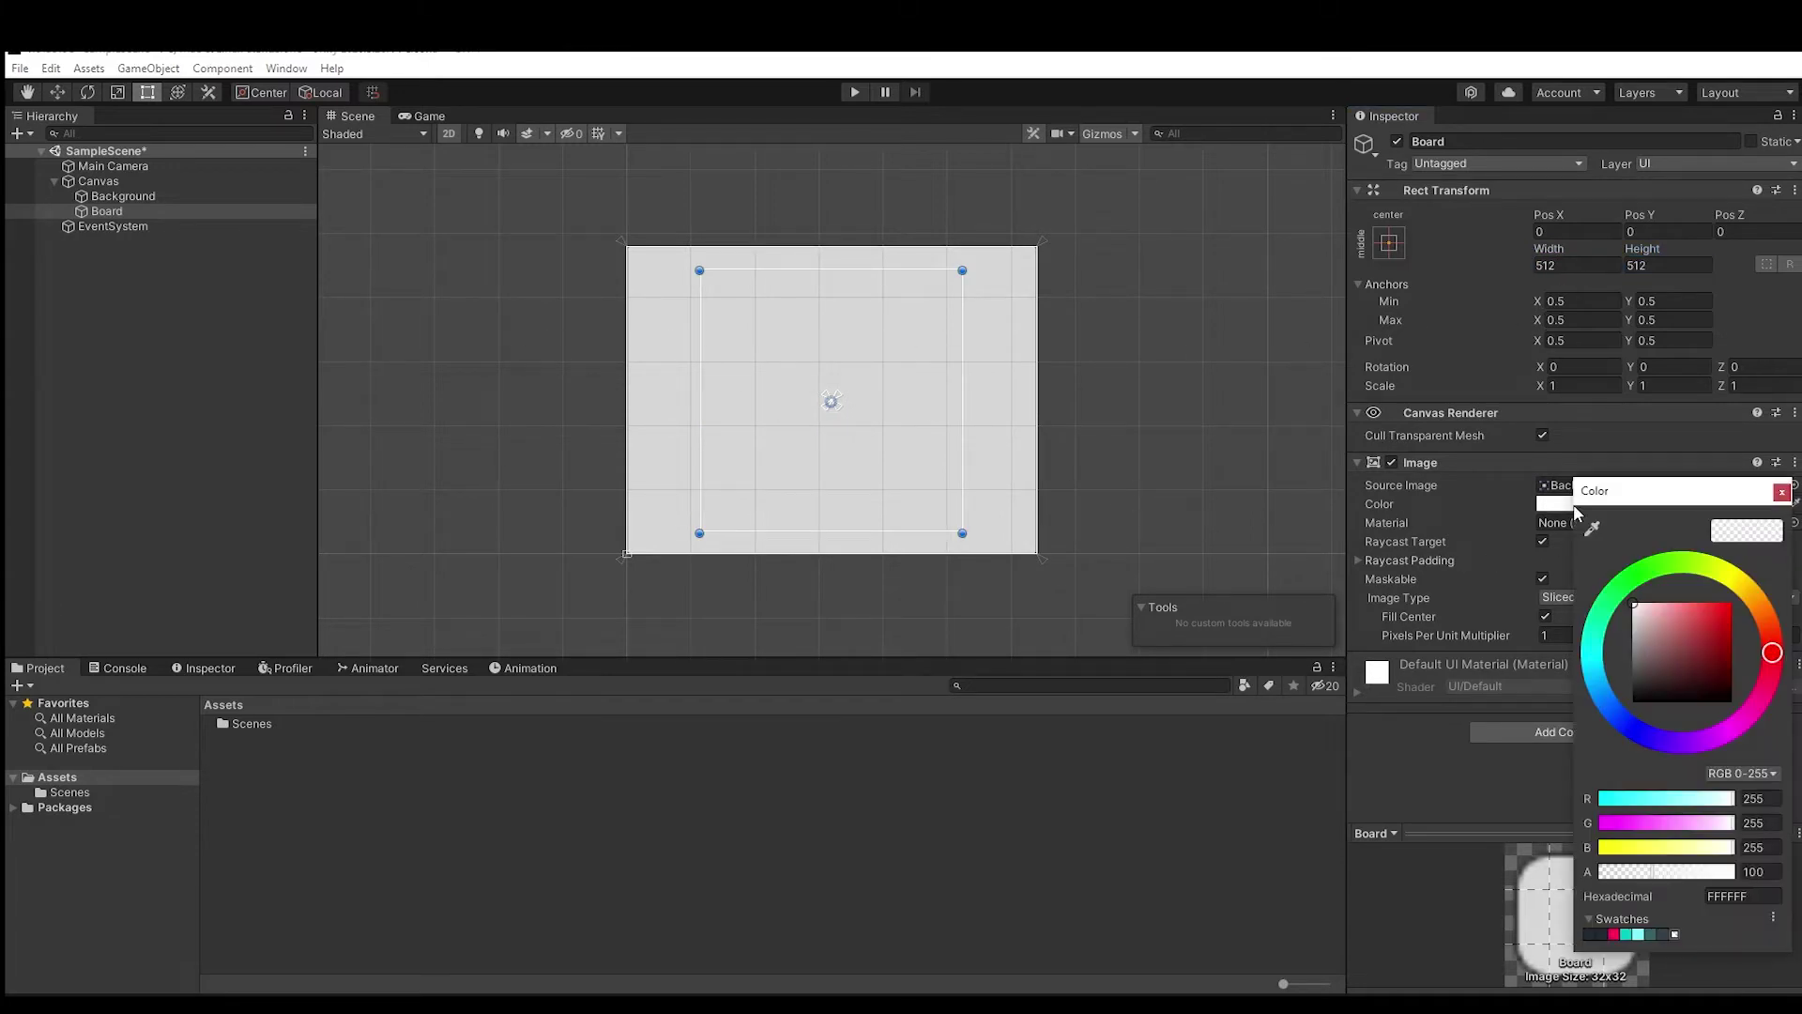
click(1757, 800)
text(33)
key(Tab)
text(44)
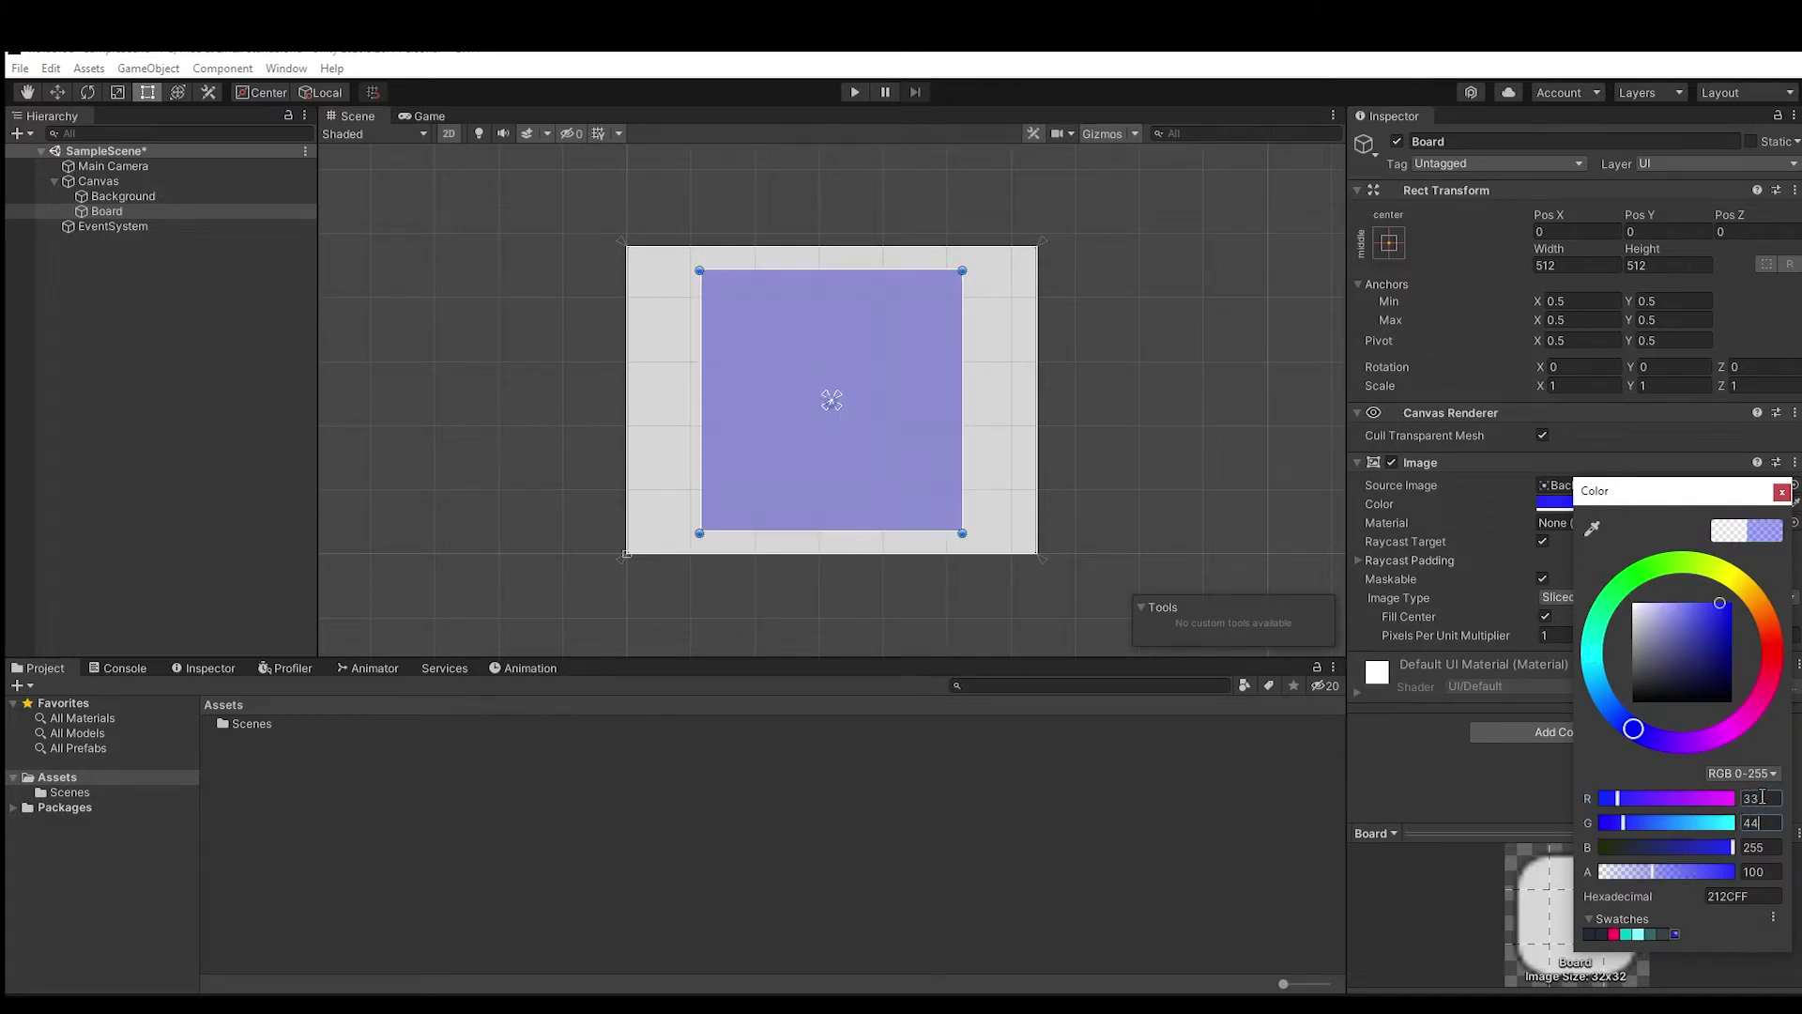
key(Tab)
text(55)
key(Tab)
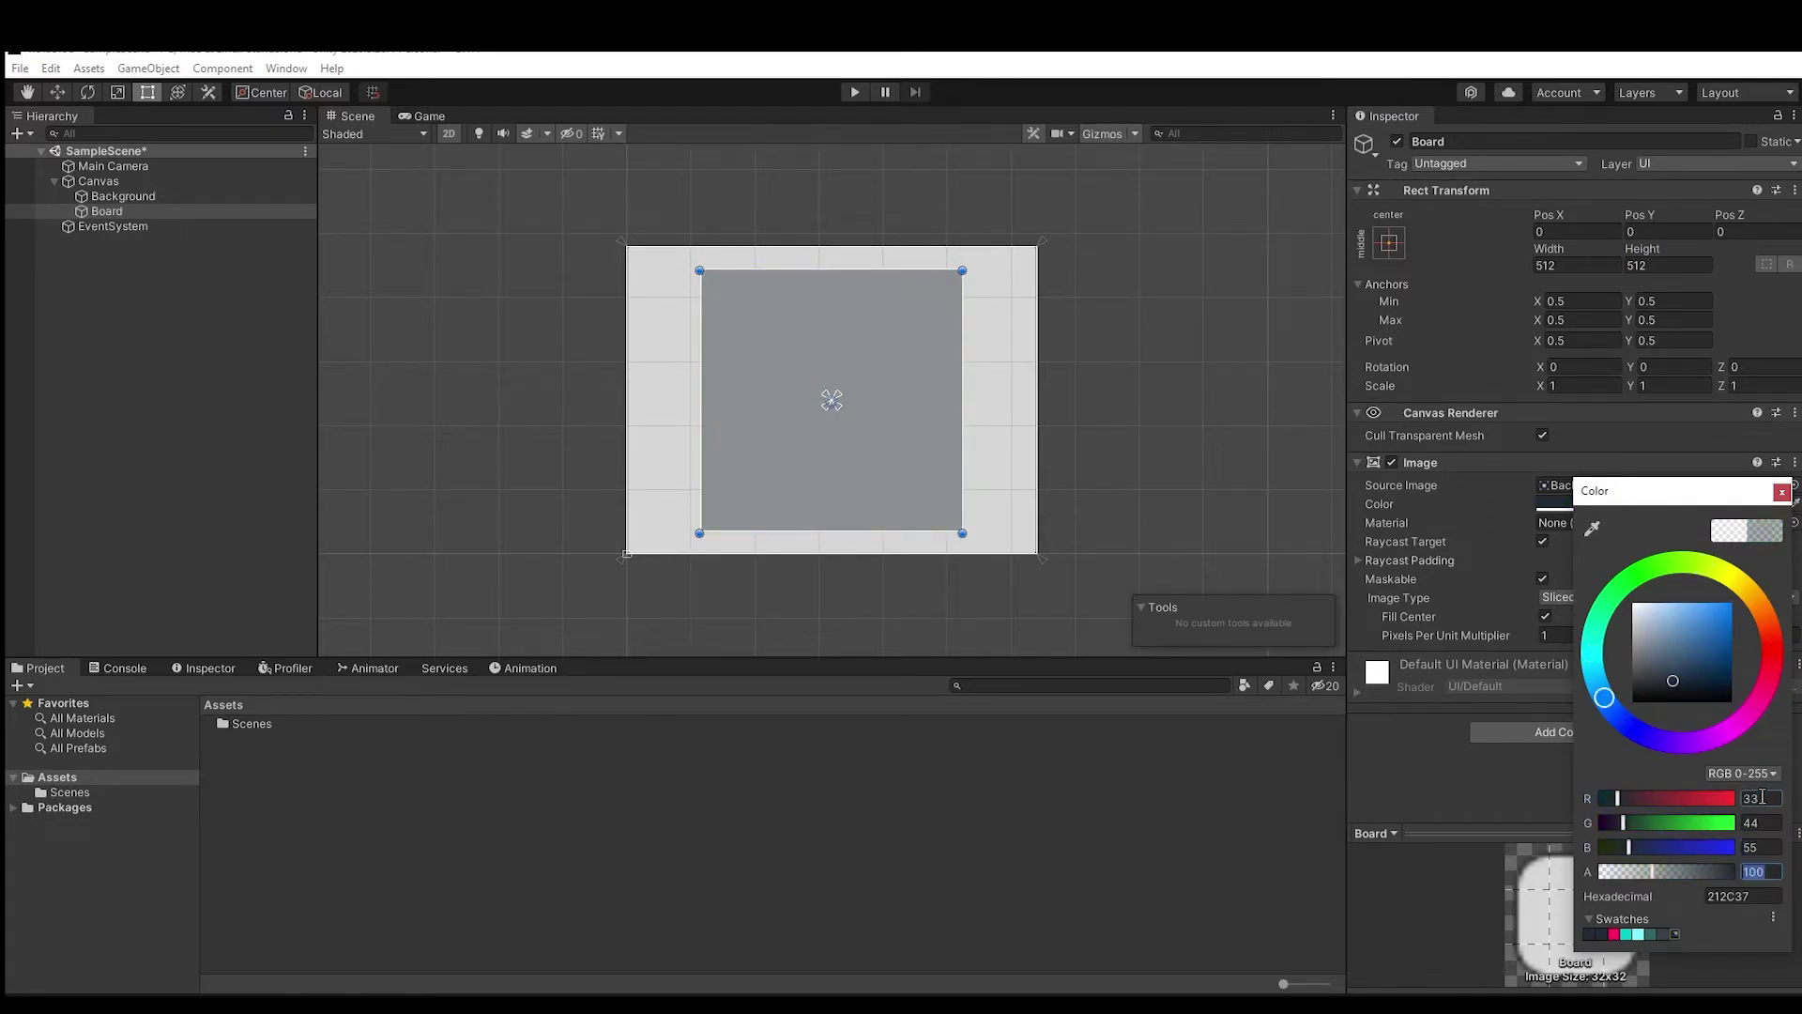
text(255)
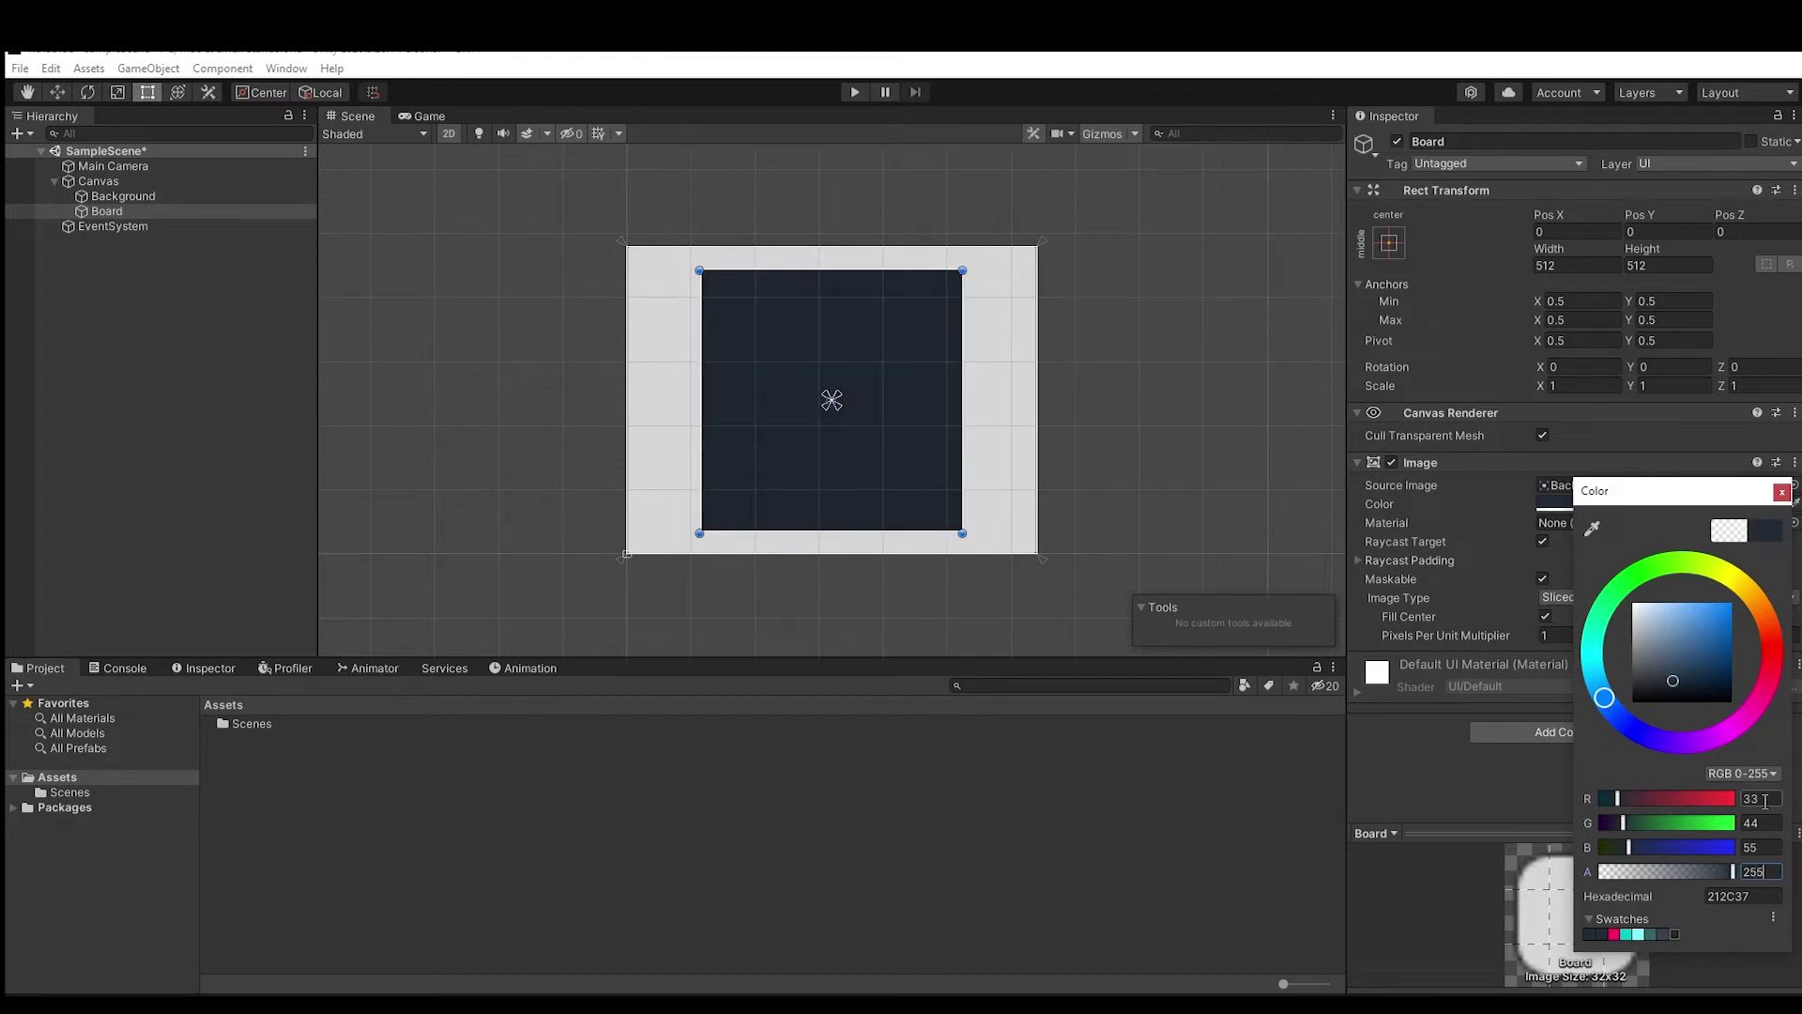
key(Return)
click(1526, 817)
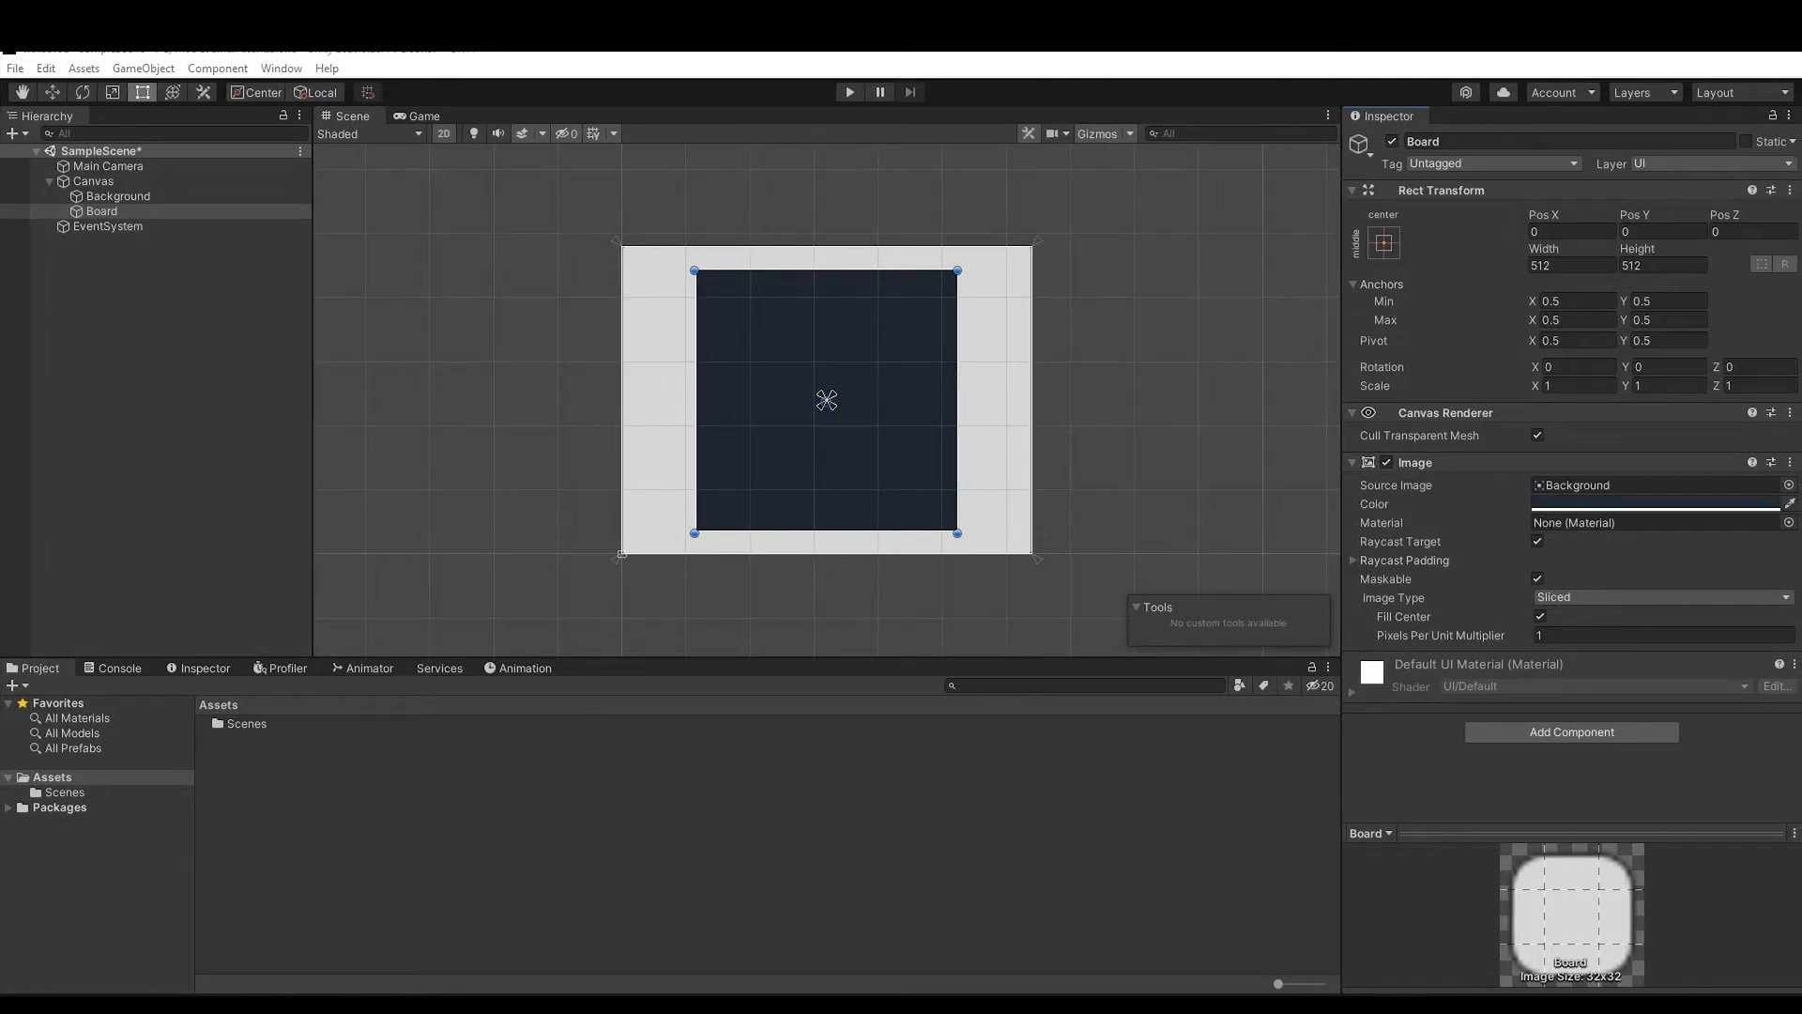
right_click(89, 261)
Add a new panel under the Canvas named Grid
mouse_move(161, 624)
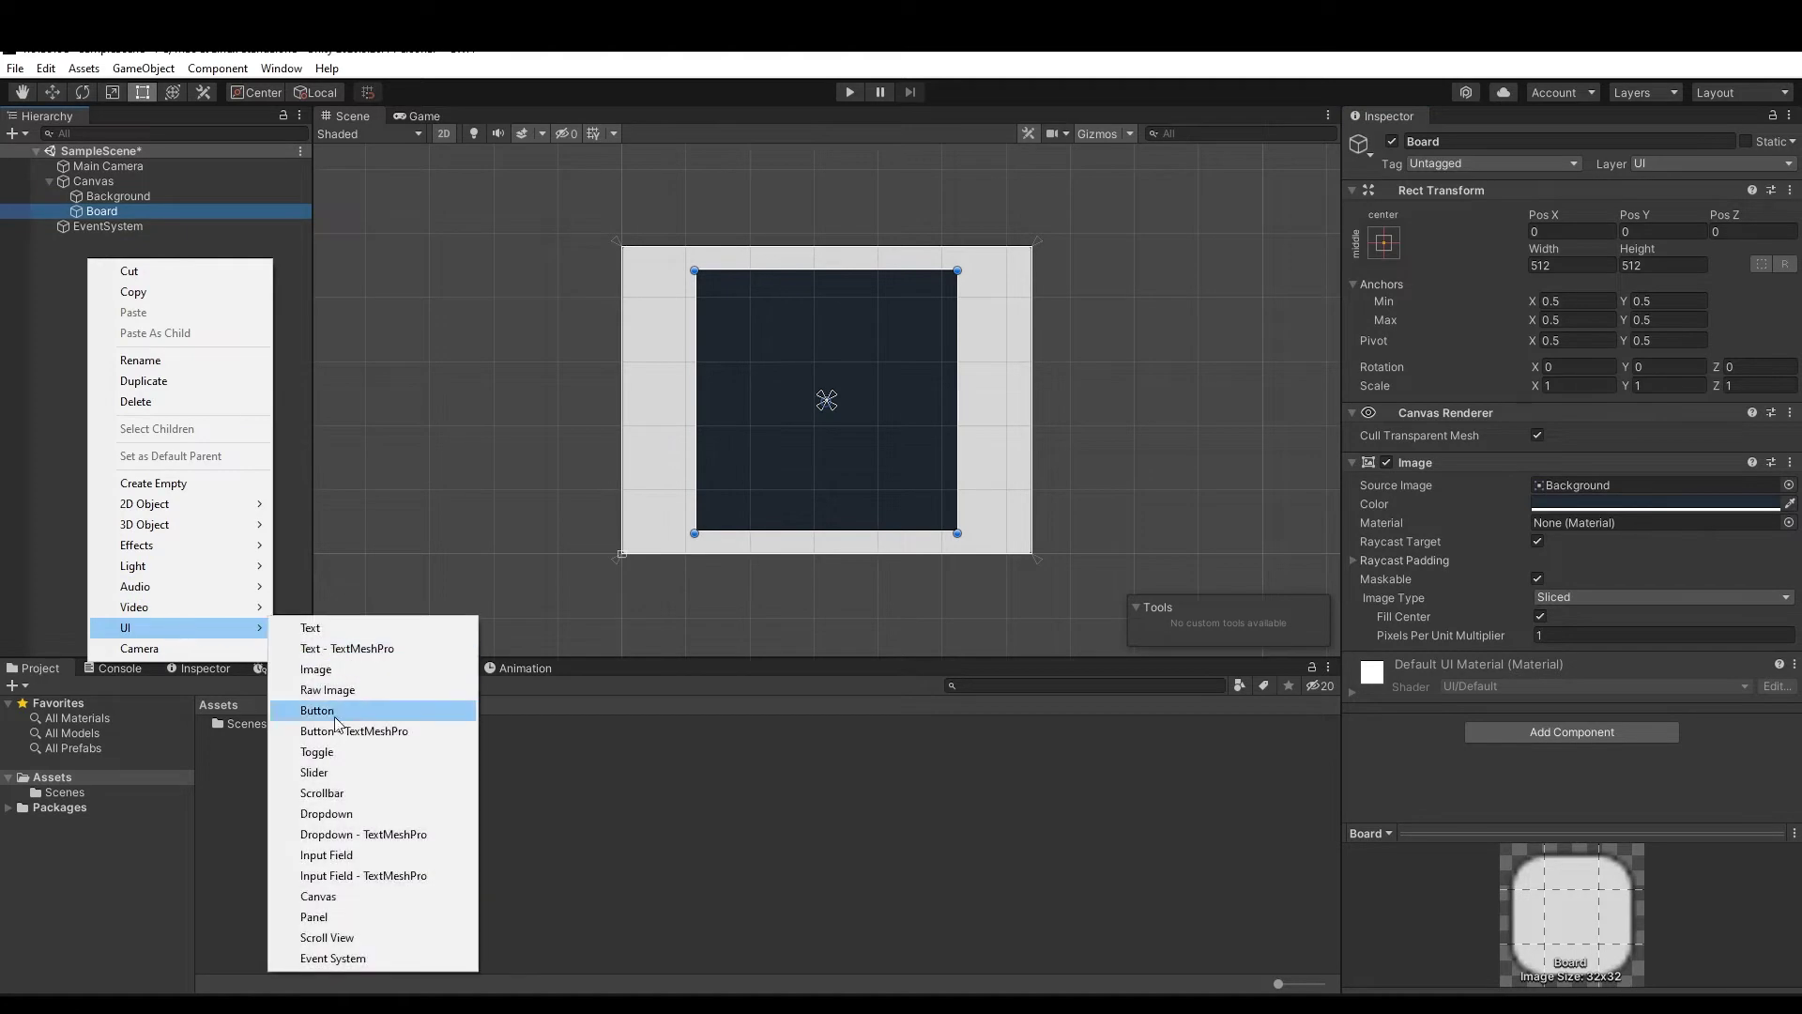
click(336, 916)
text(Grid)
key(Return)
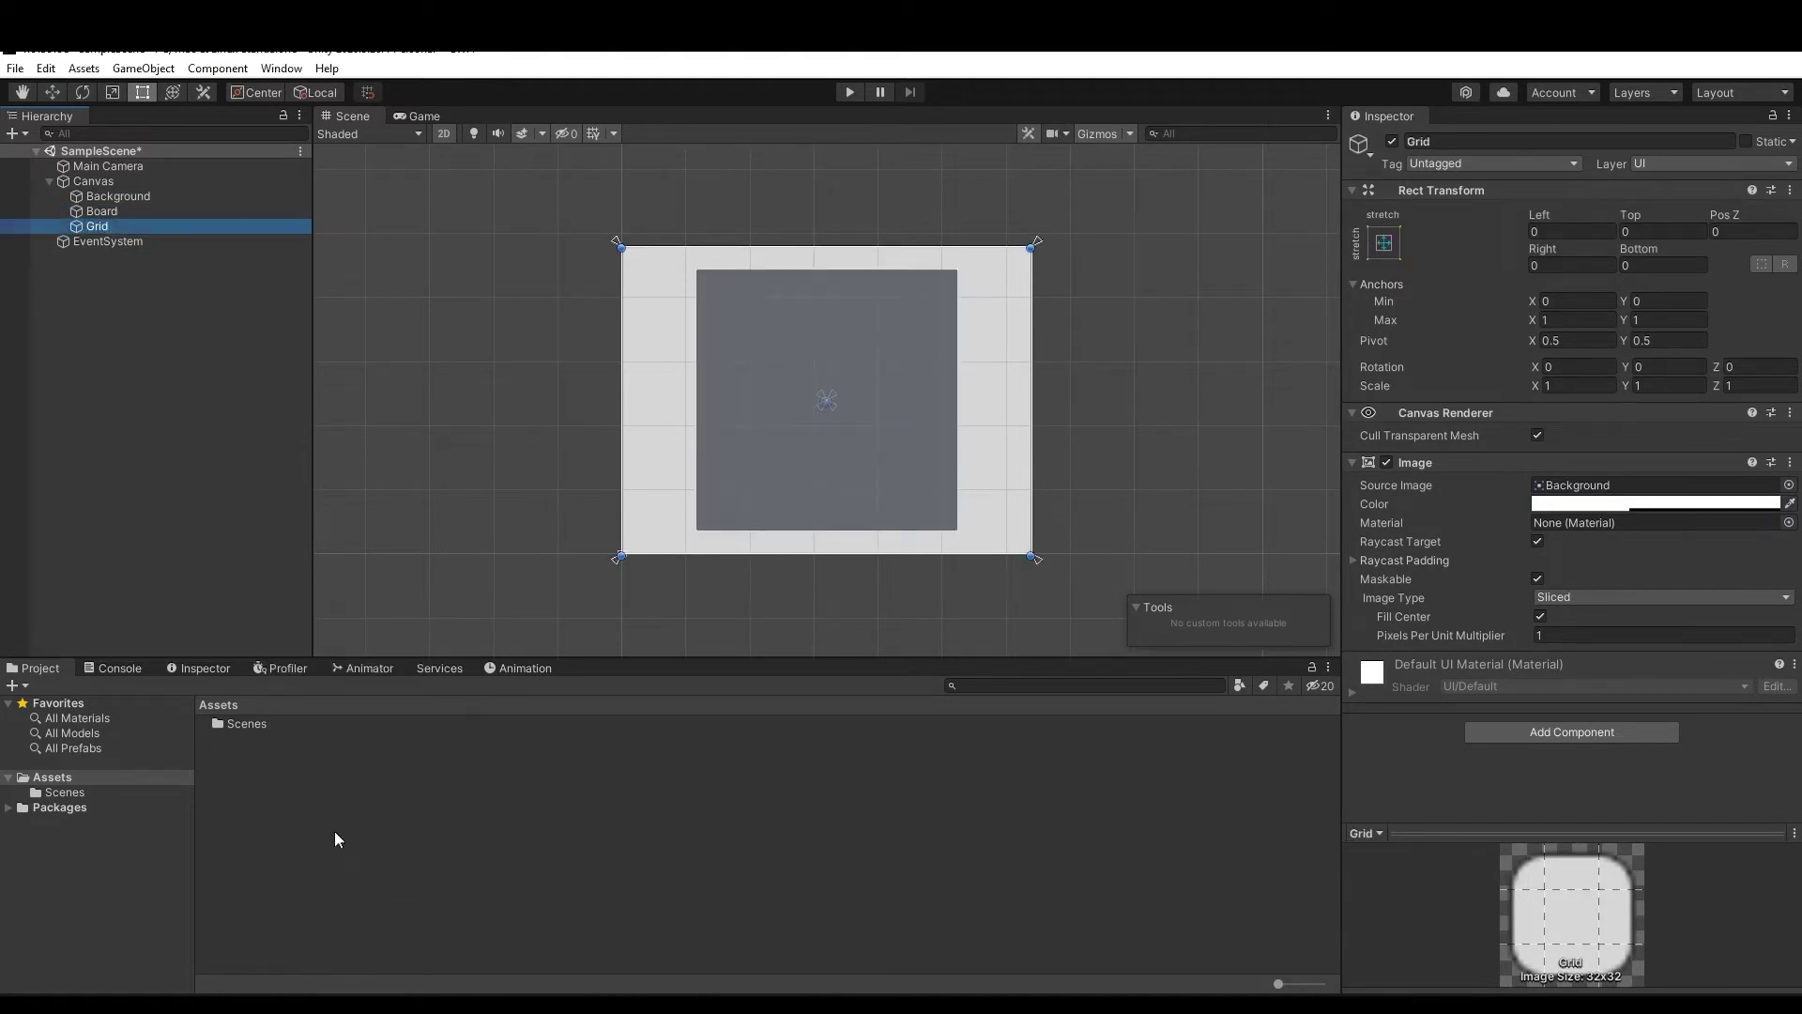
Anchor Grid to the middle centre, also setting its pivot and position
click(1384, 244)
key(shift+alt)
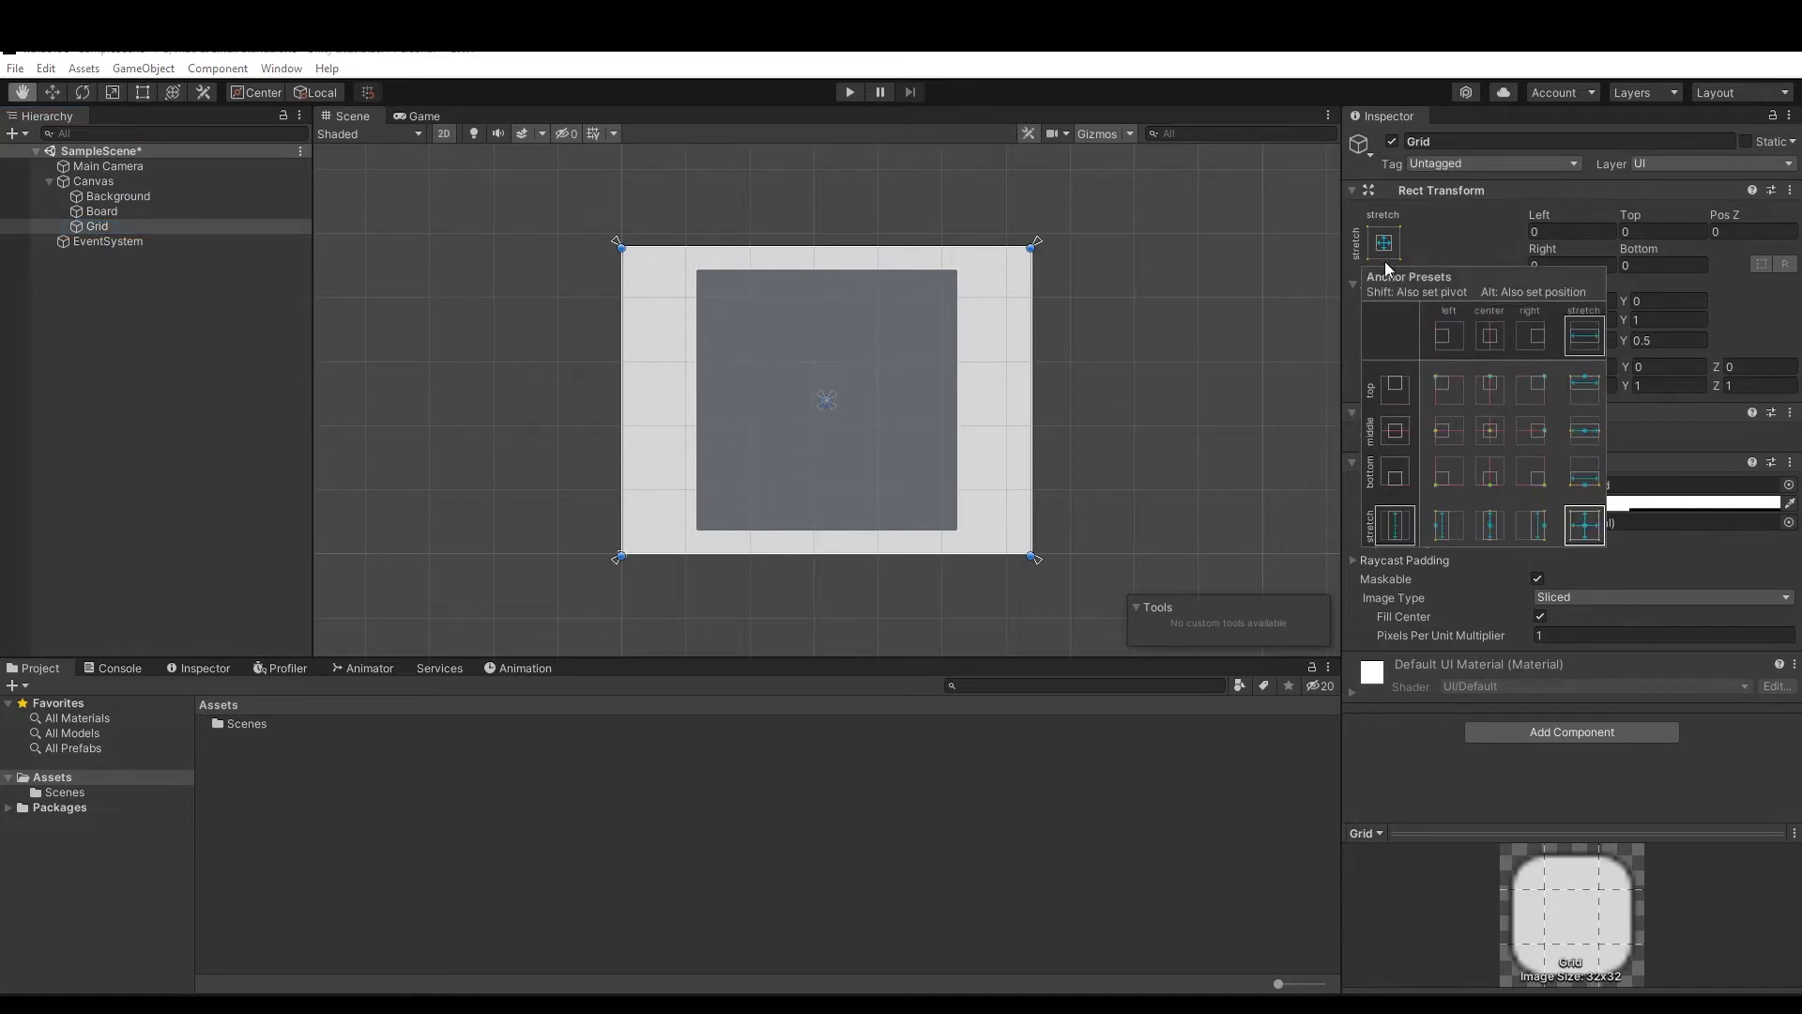
alt+shift+click(1483, 433)
click(1341, 404)
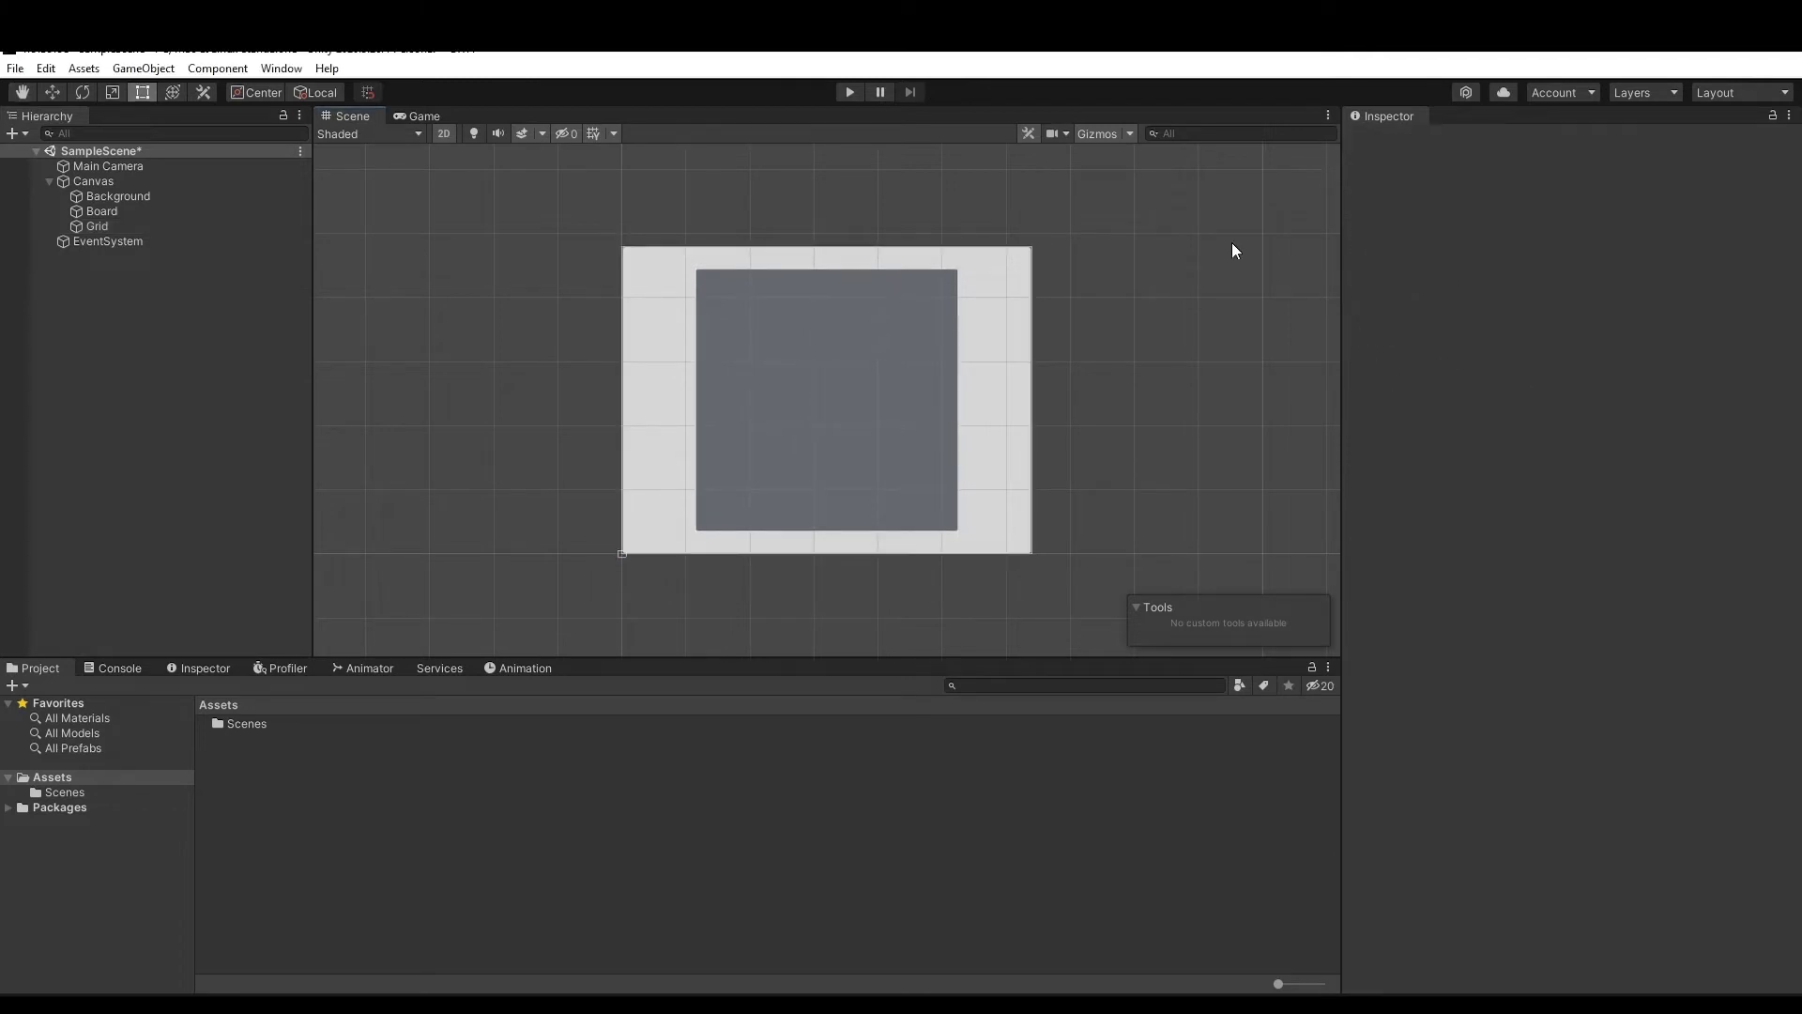
click(96, 225)
click(1577, 266)
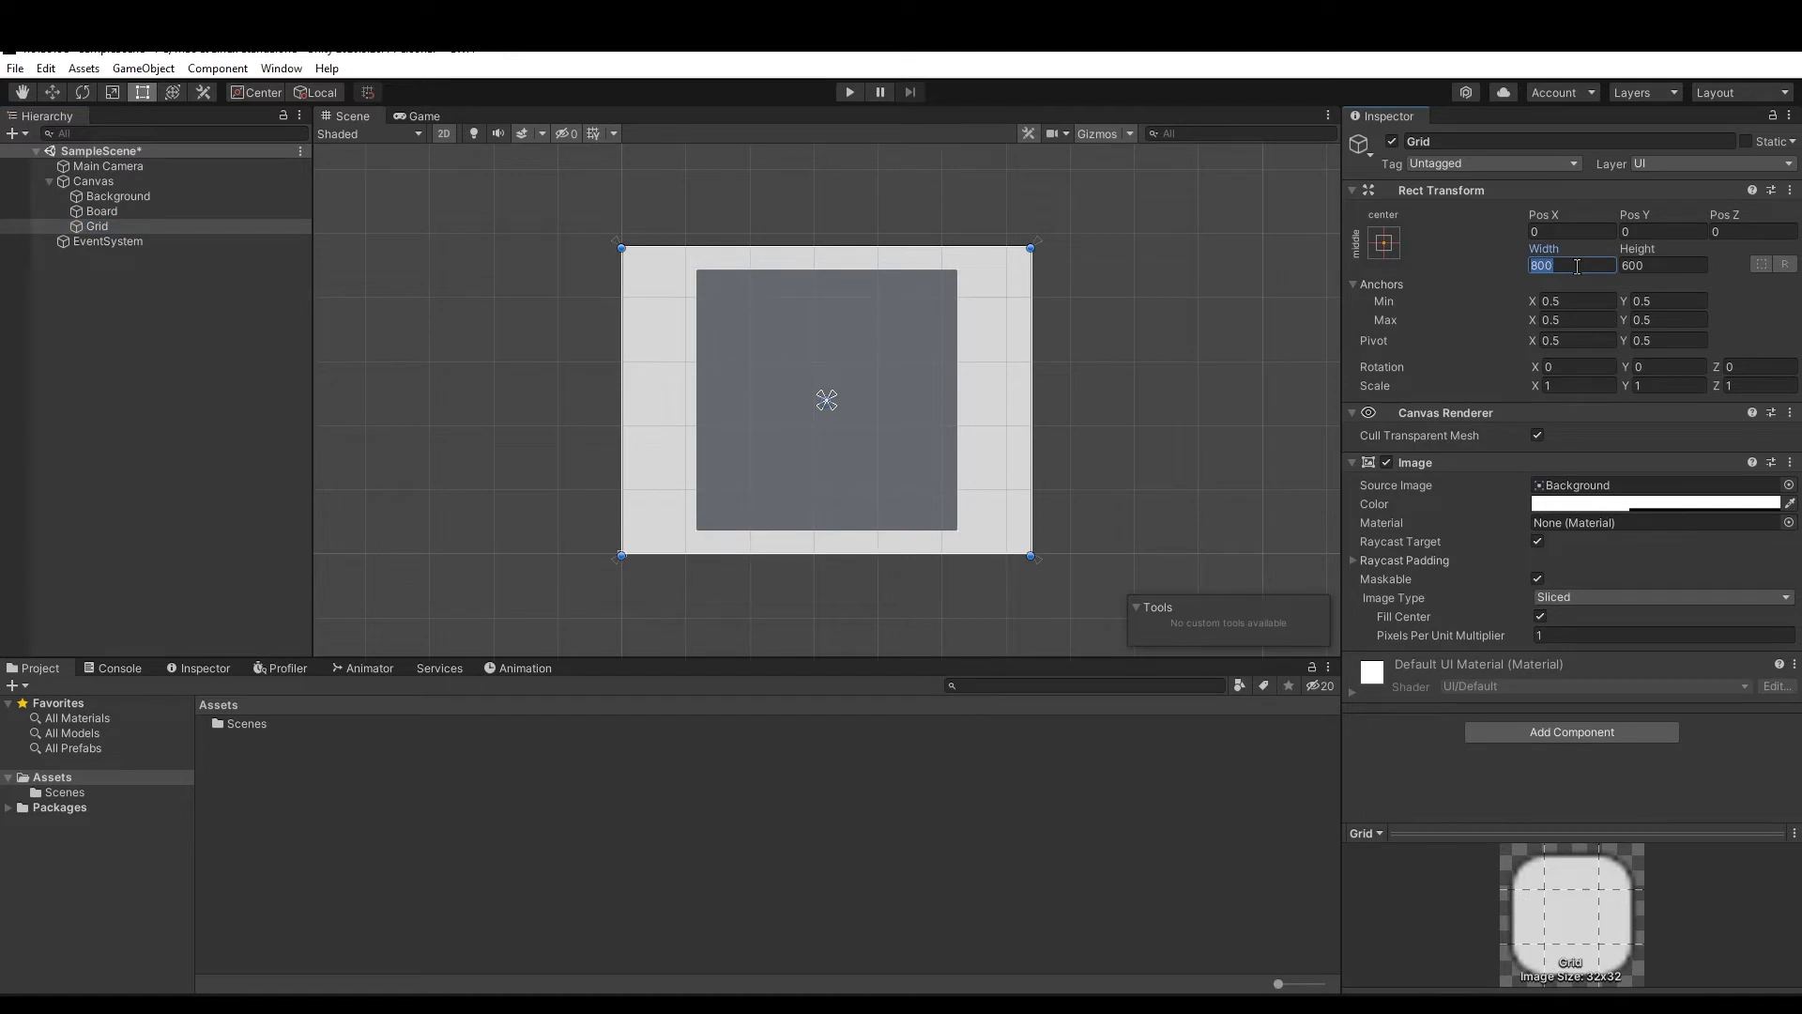
Resize Grid to 5 × 512 and place it at Pos X -85.33
text(5)
key(Tab)
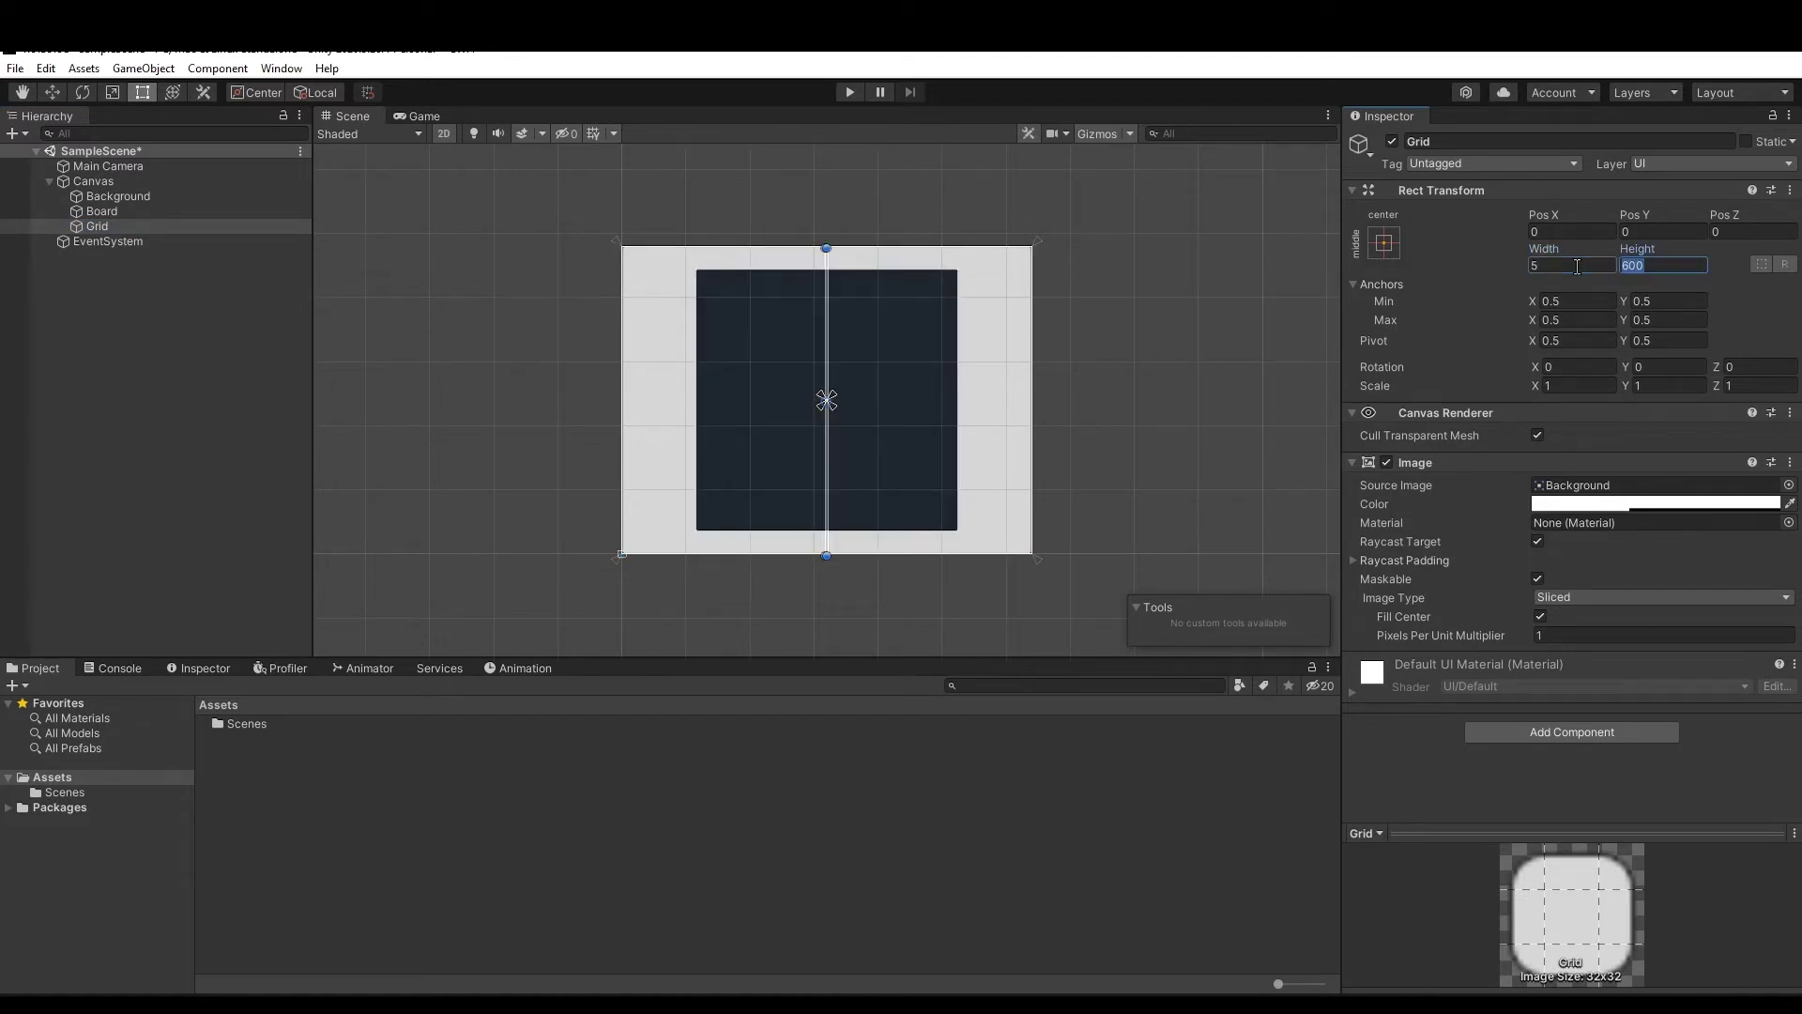
text(512)
click(1575, 233)
text(-8)
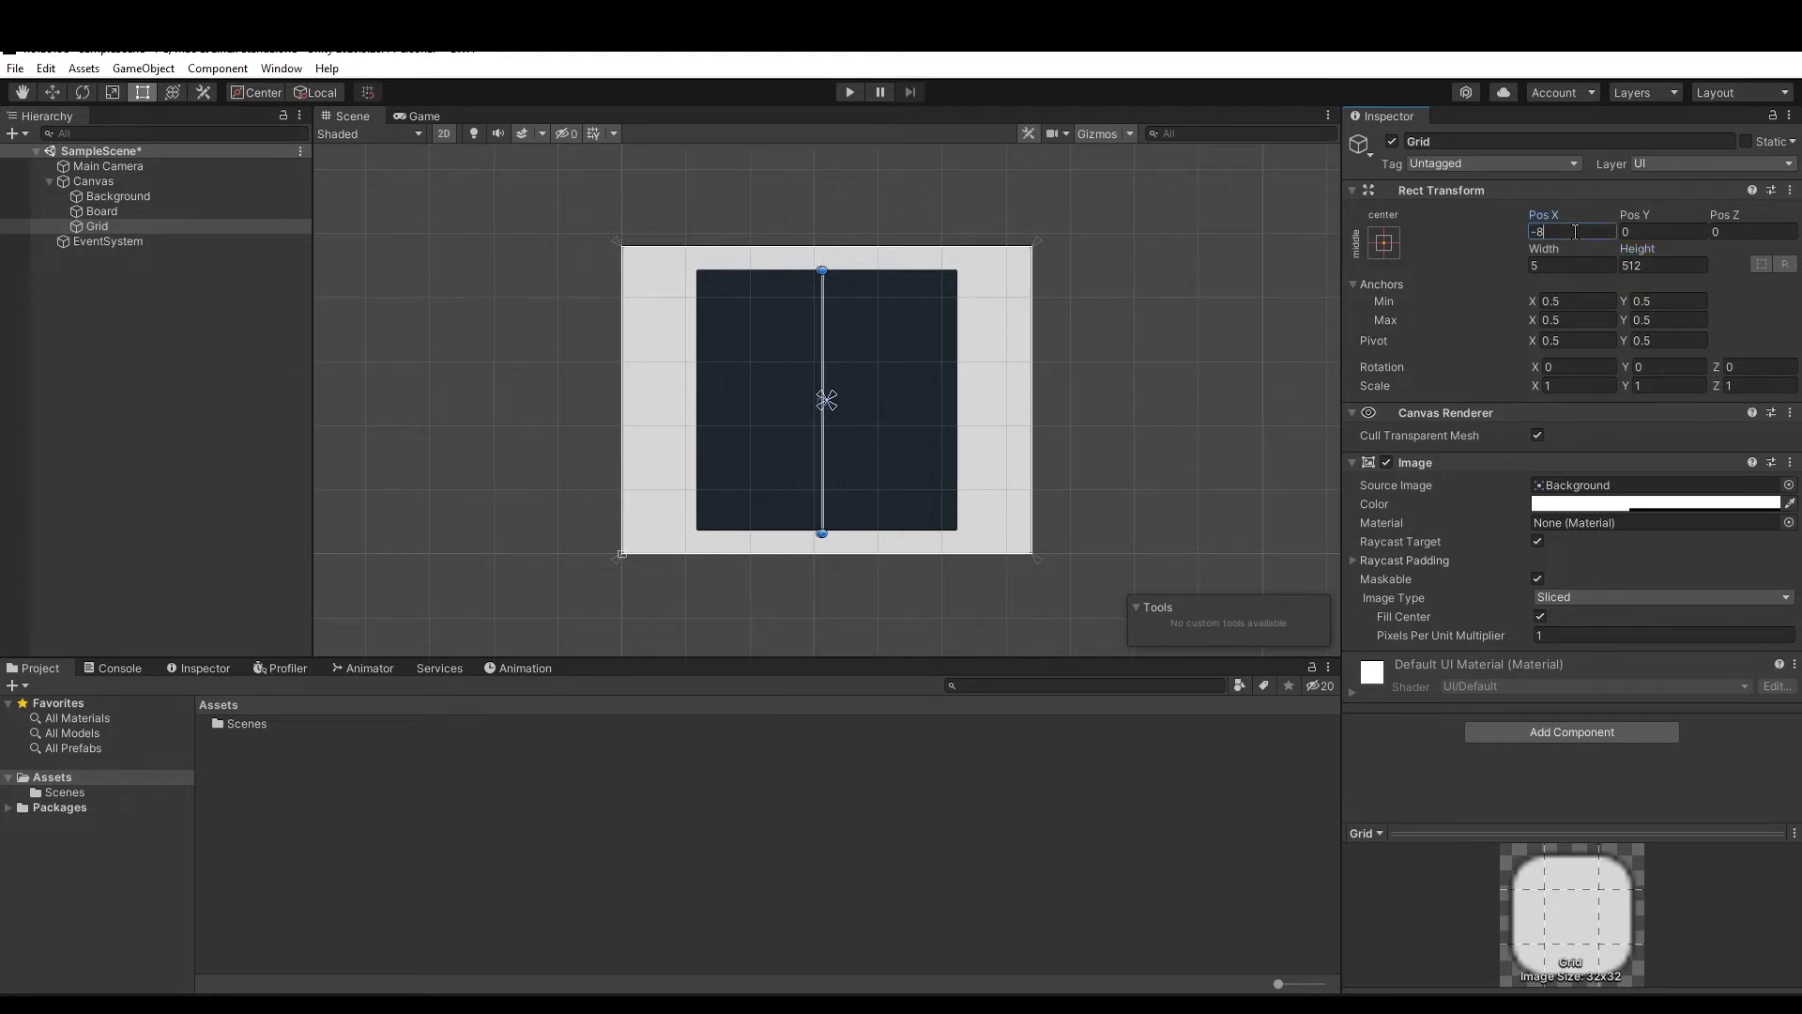
text(5.33)
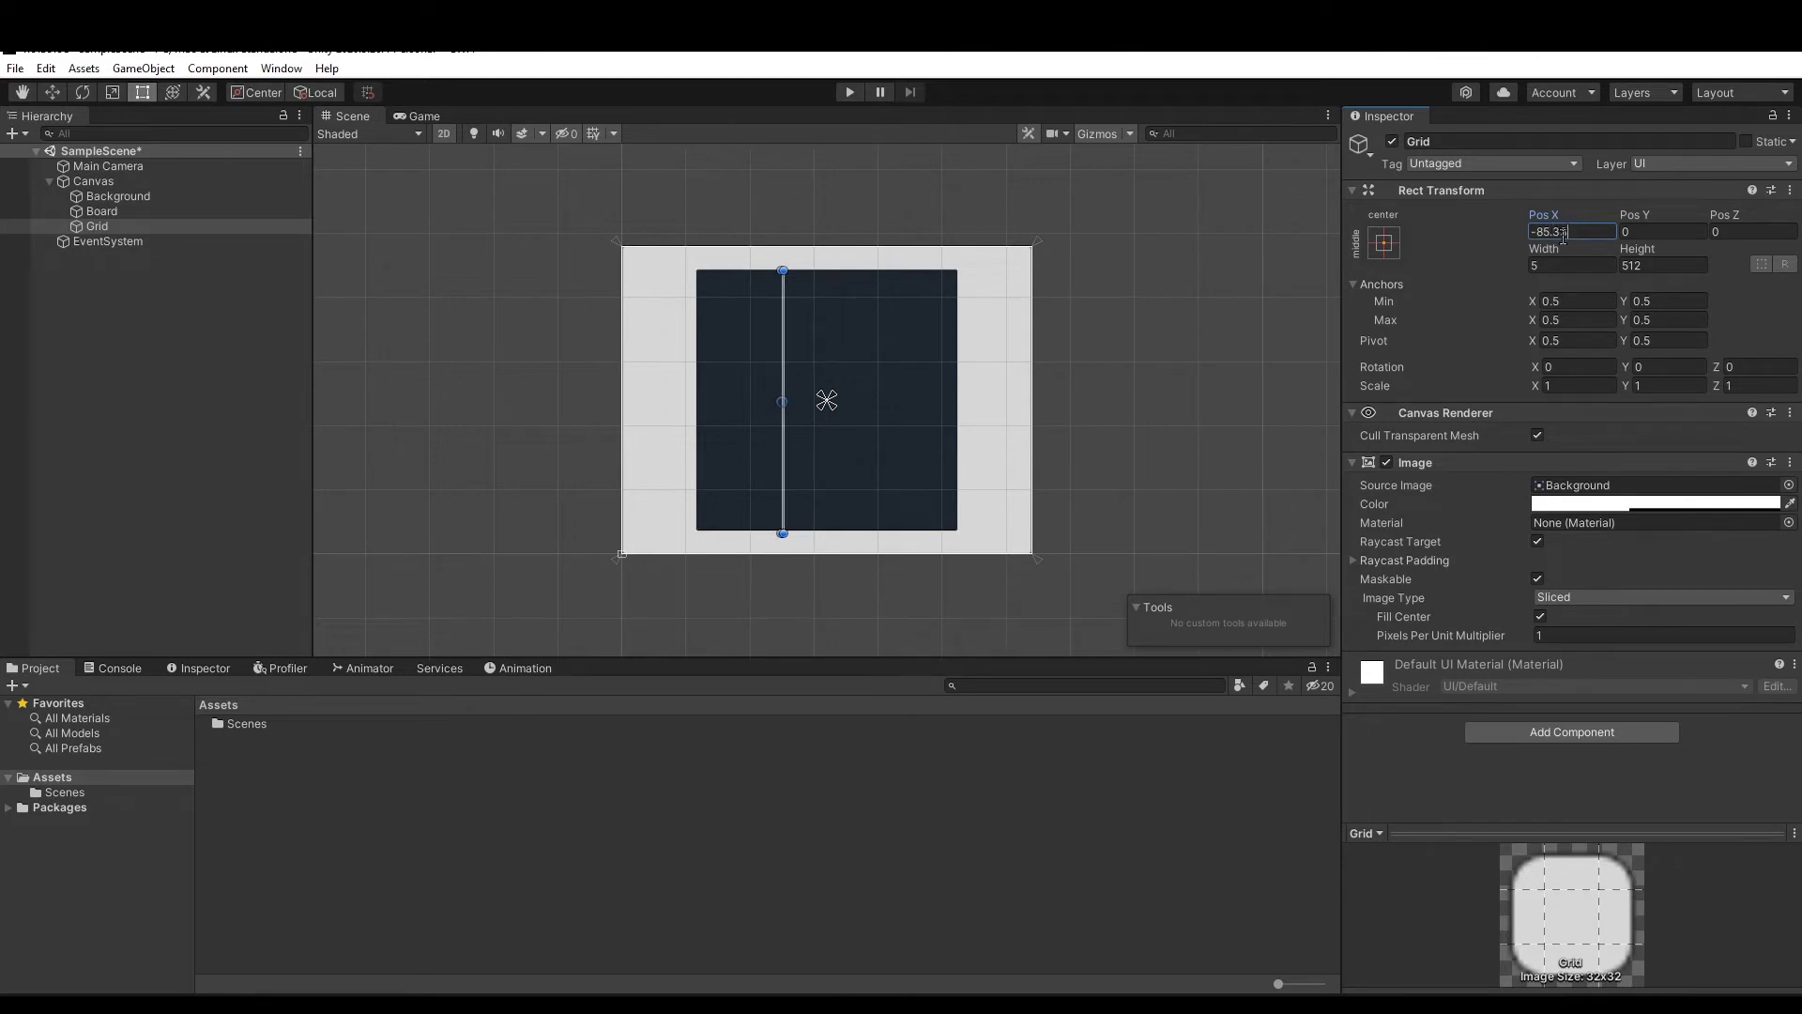
click(1568, 503)
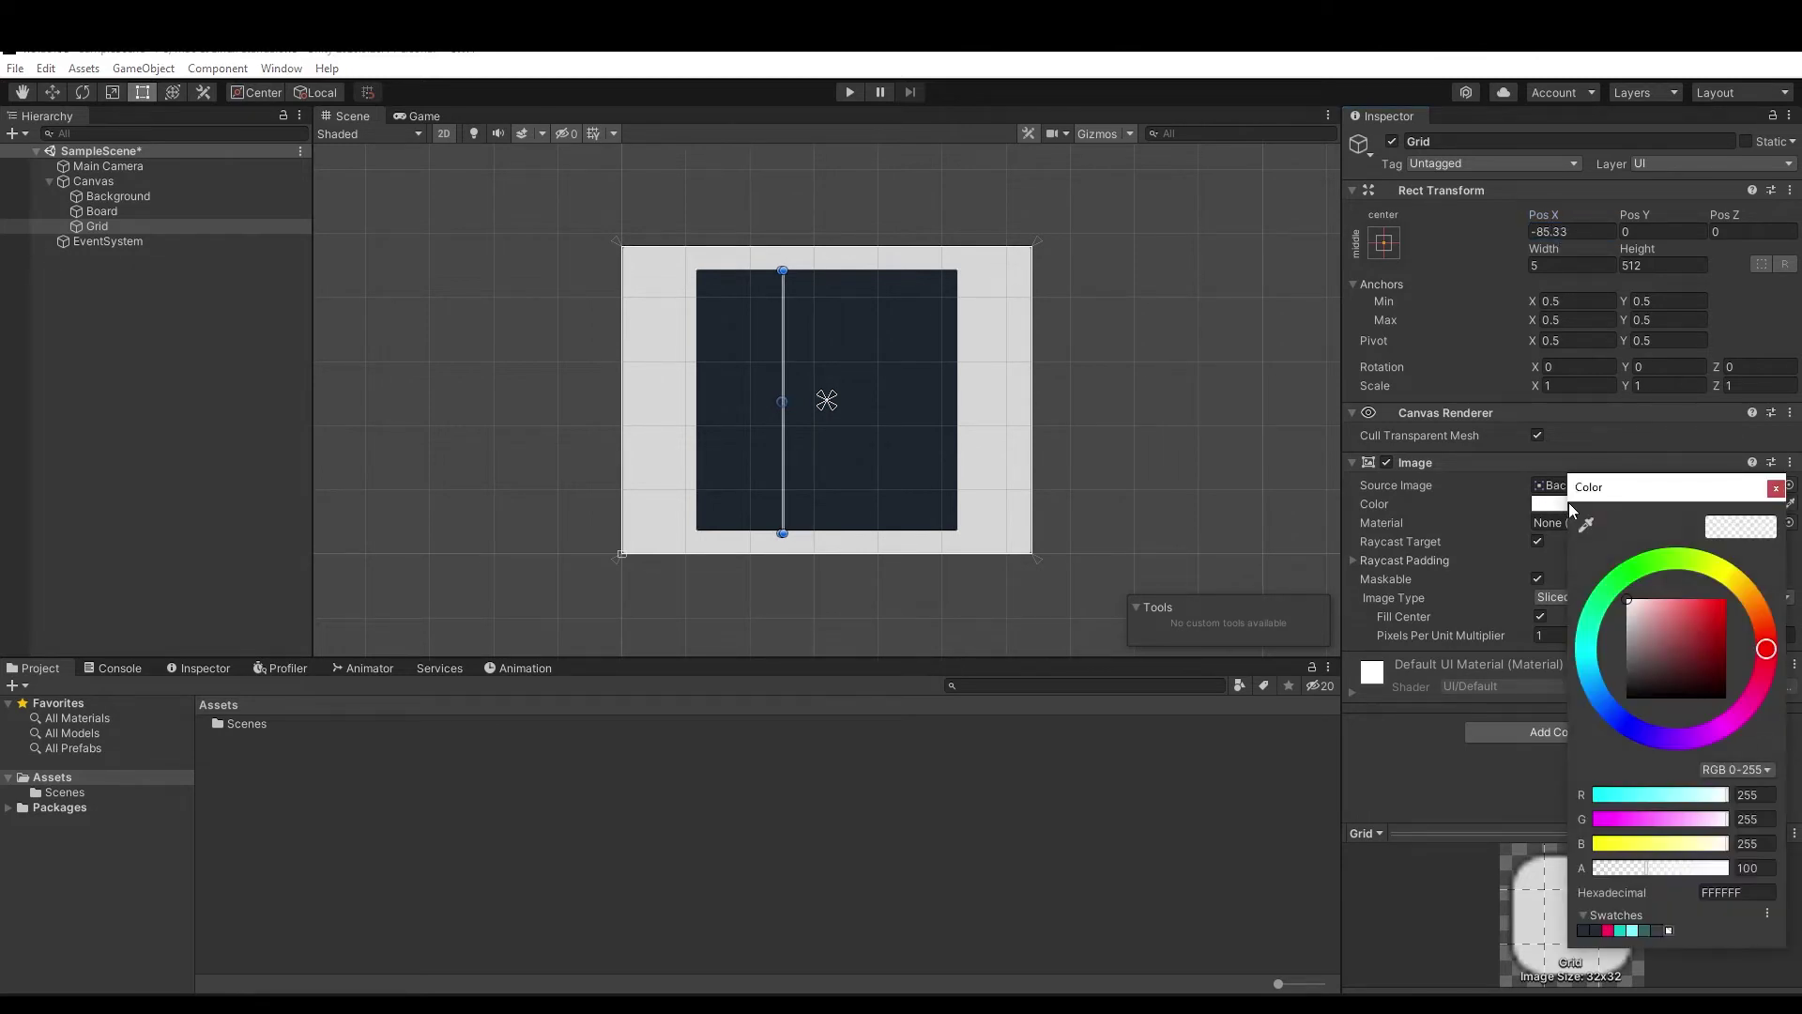
Colour the Grid line hot pink FF0066 (RGB 255, 0, 102)
click(1752, 816)
text(0)
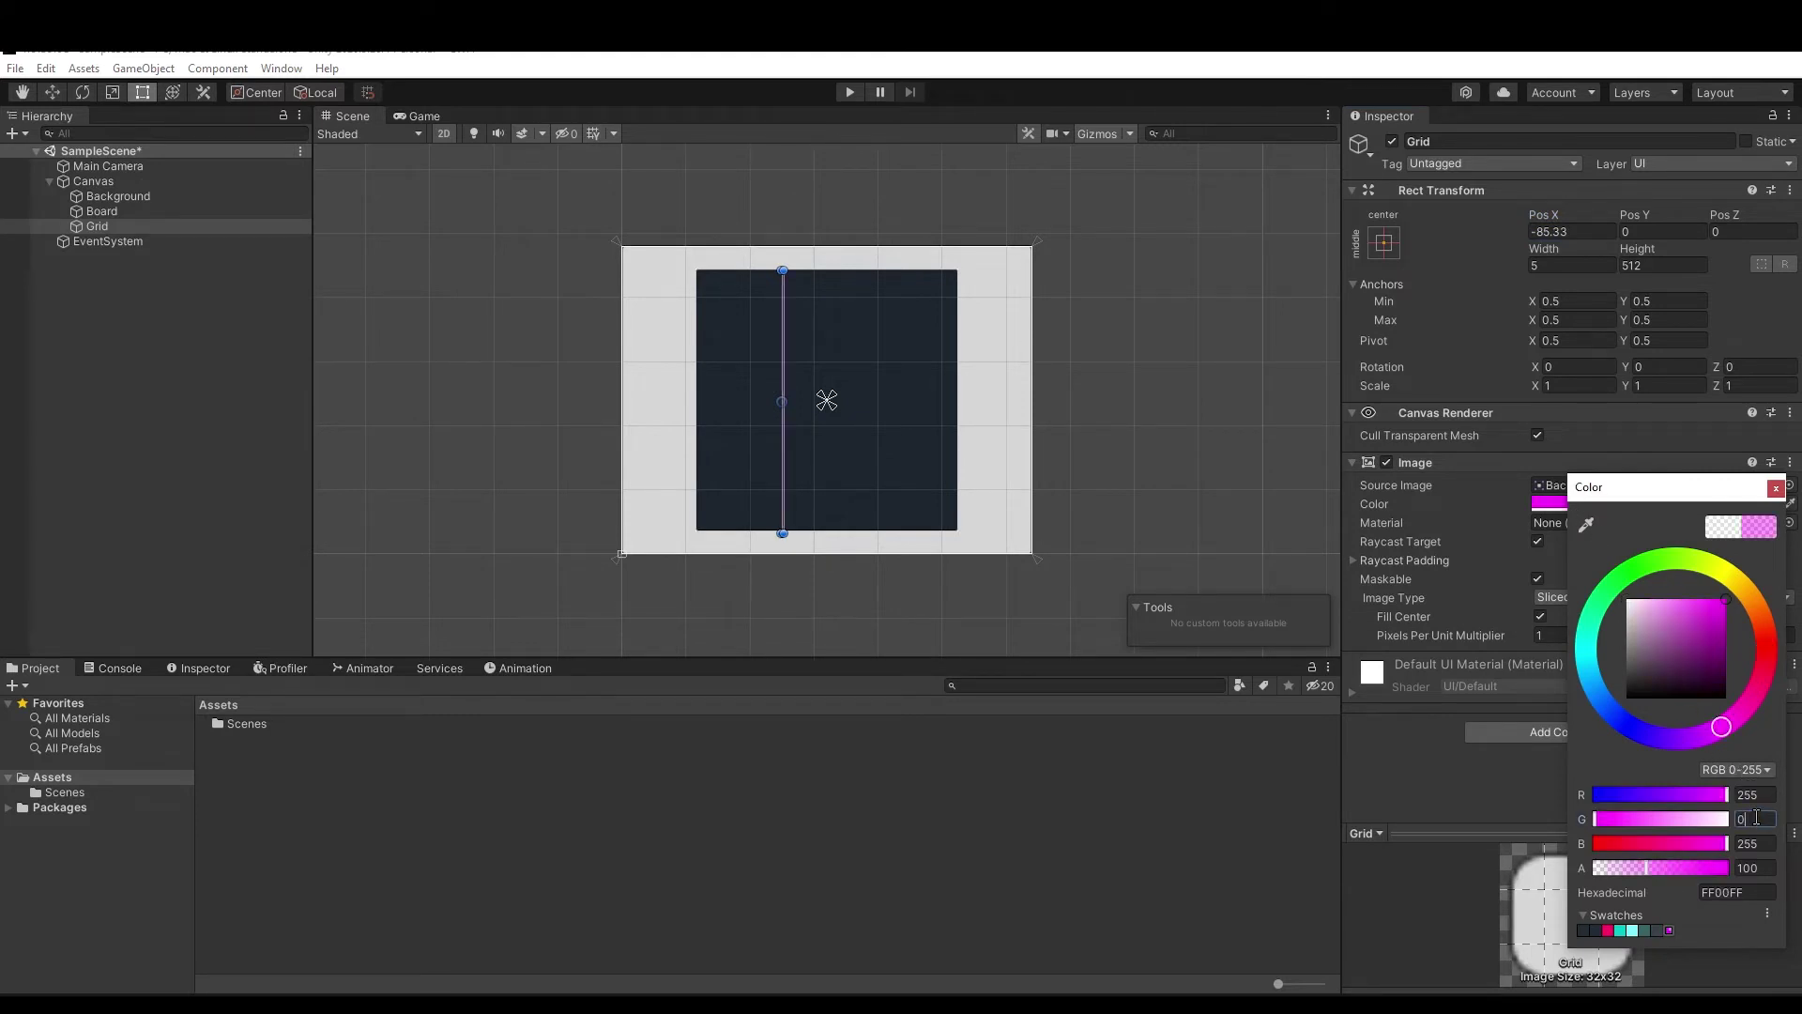
key(Tab)
text(10)
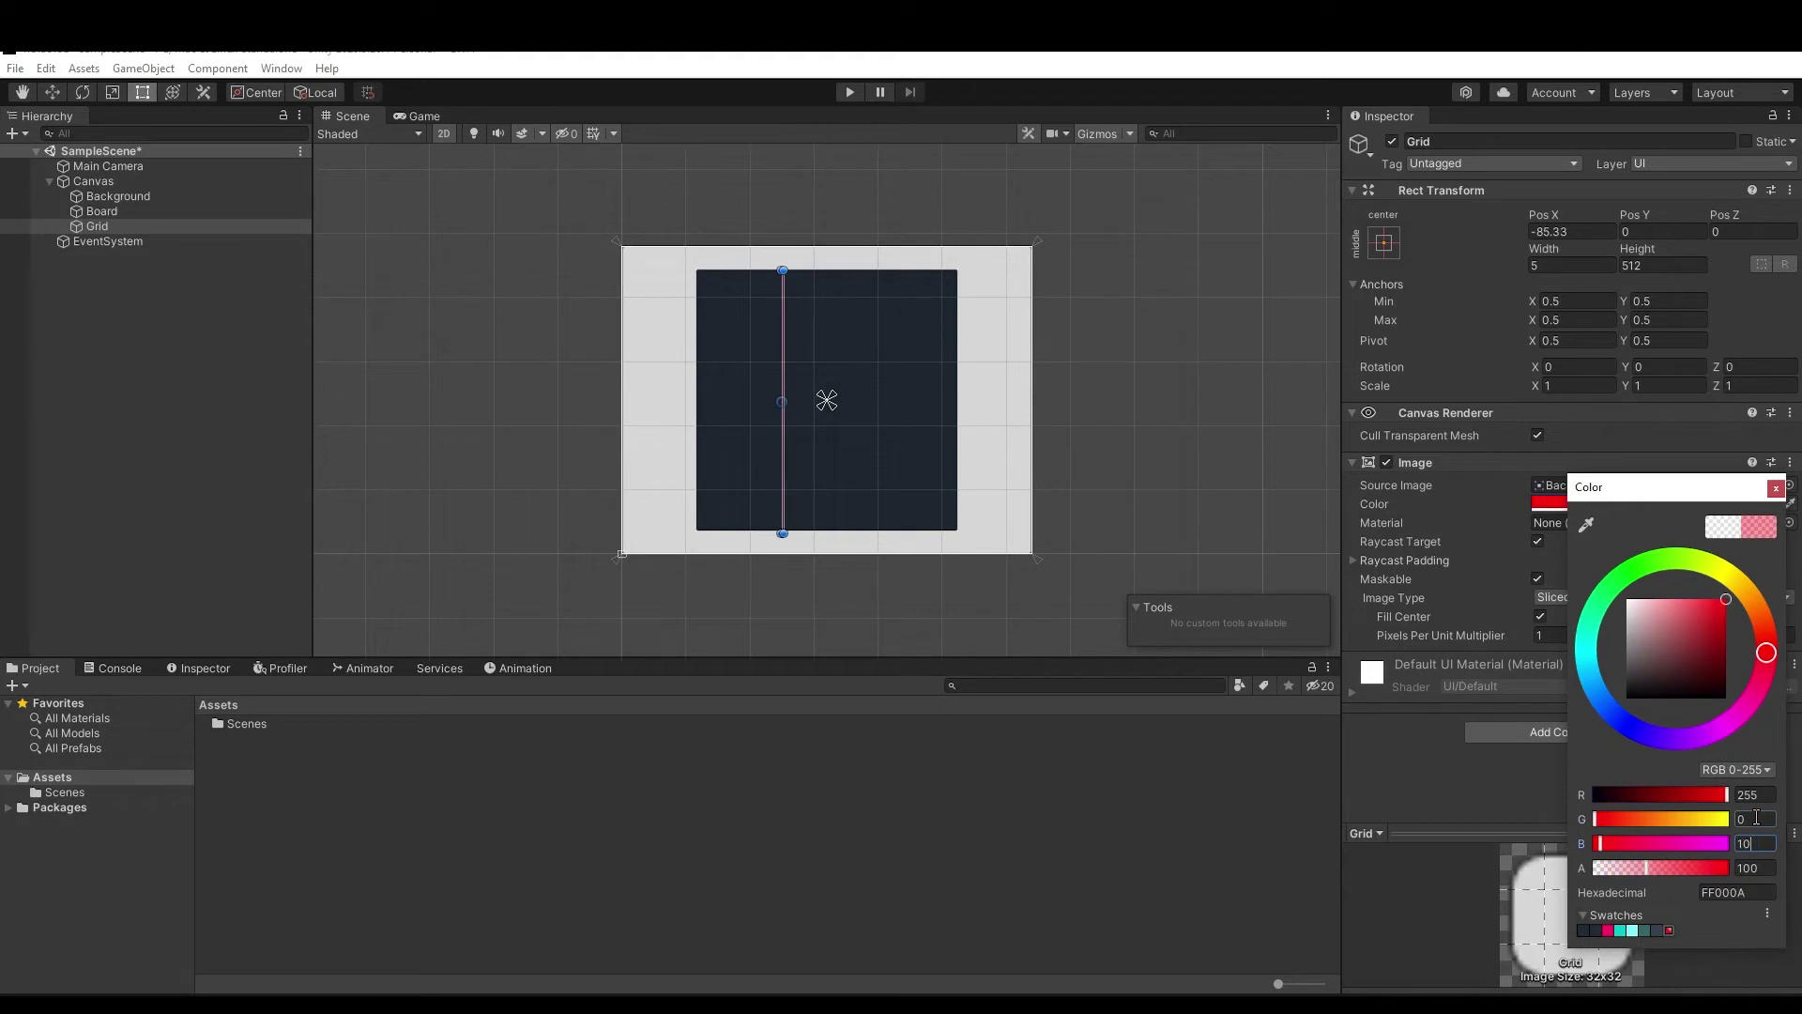
text(2)
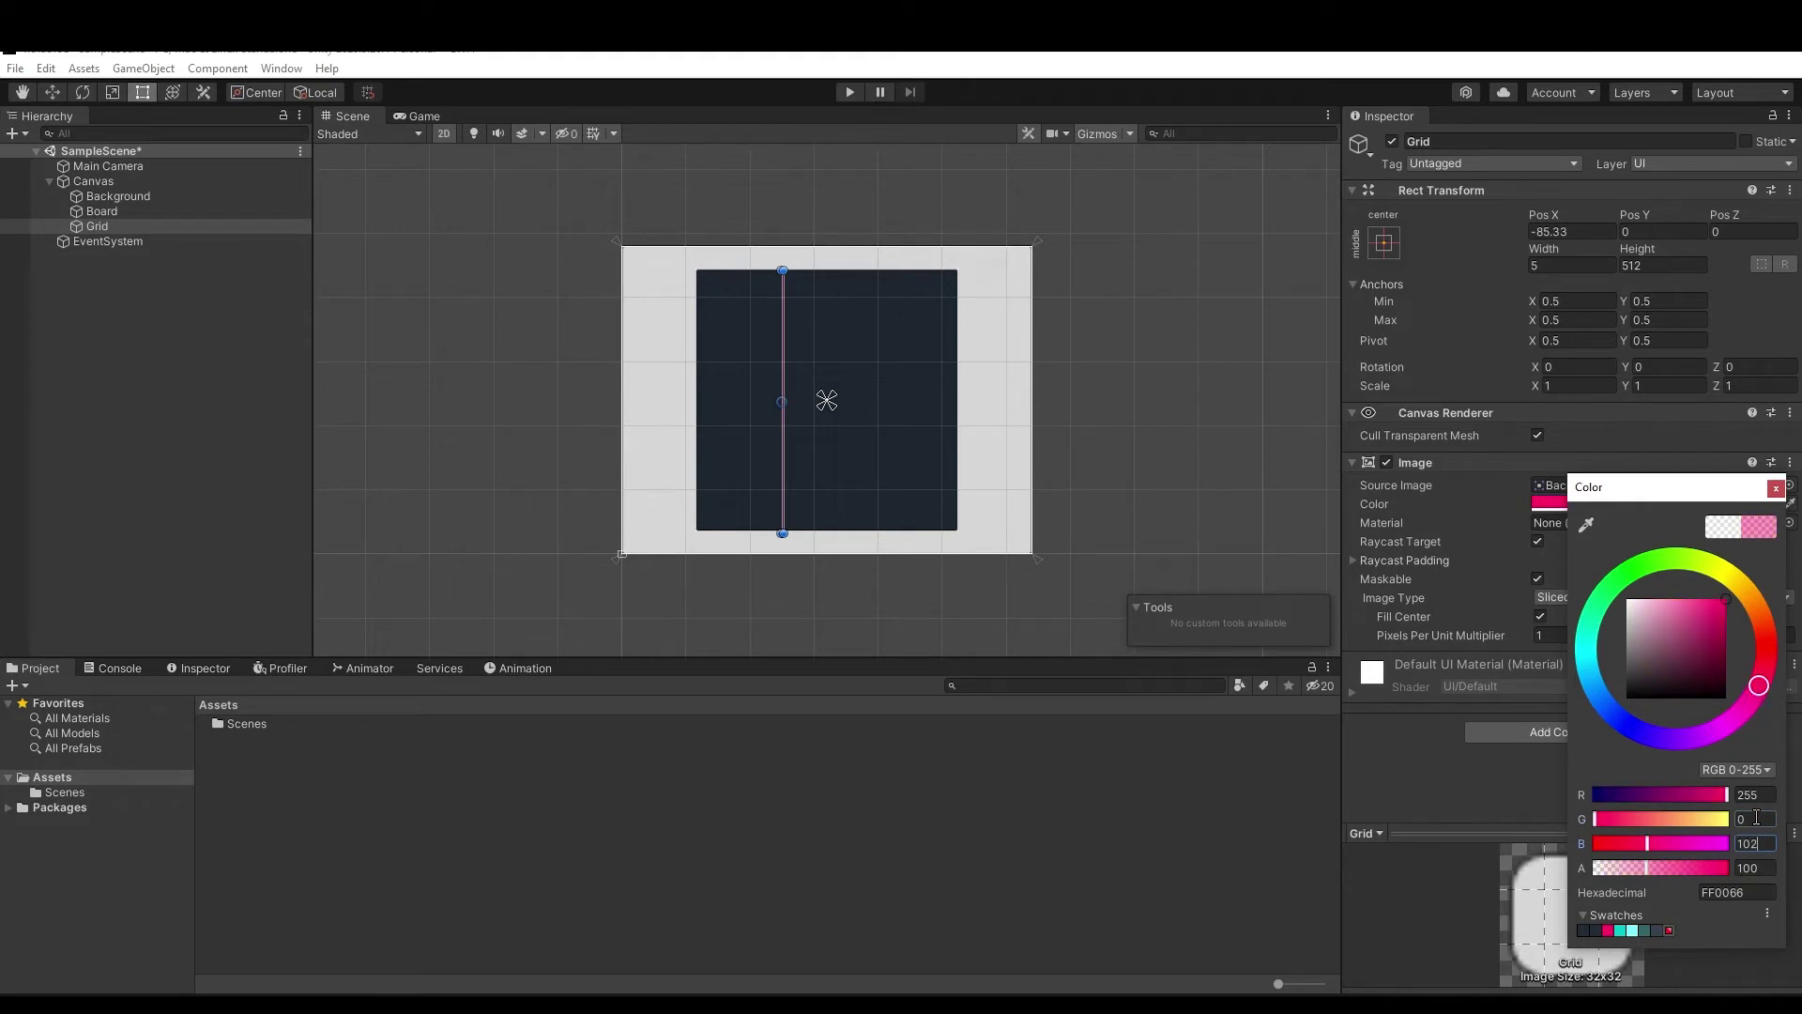
text(1255)
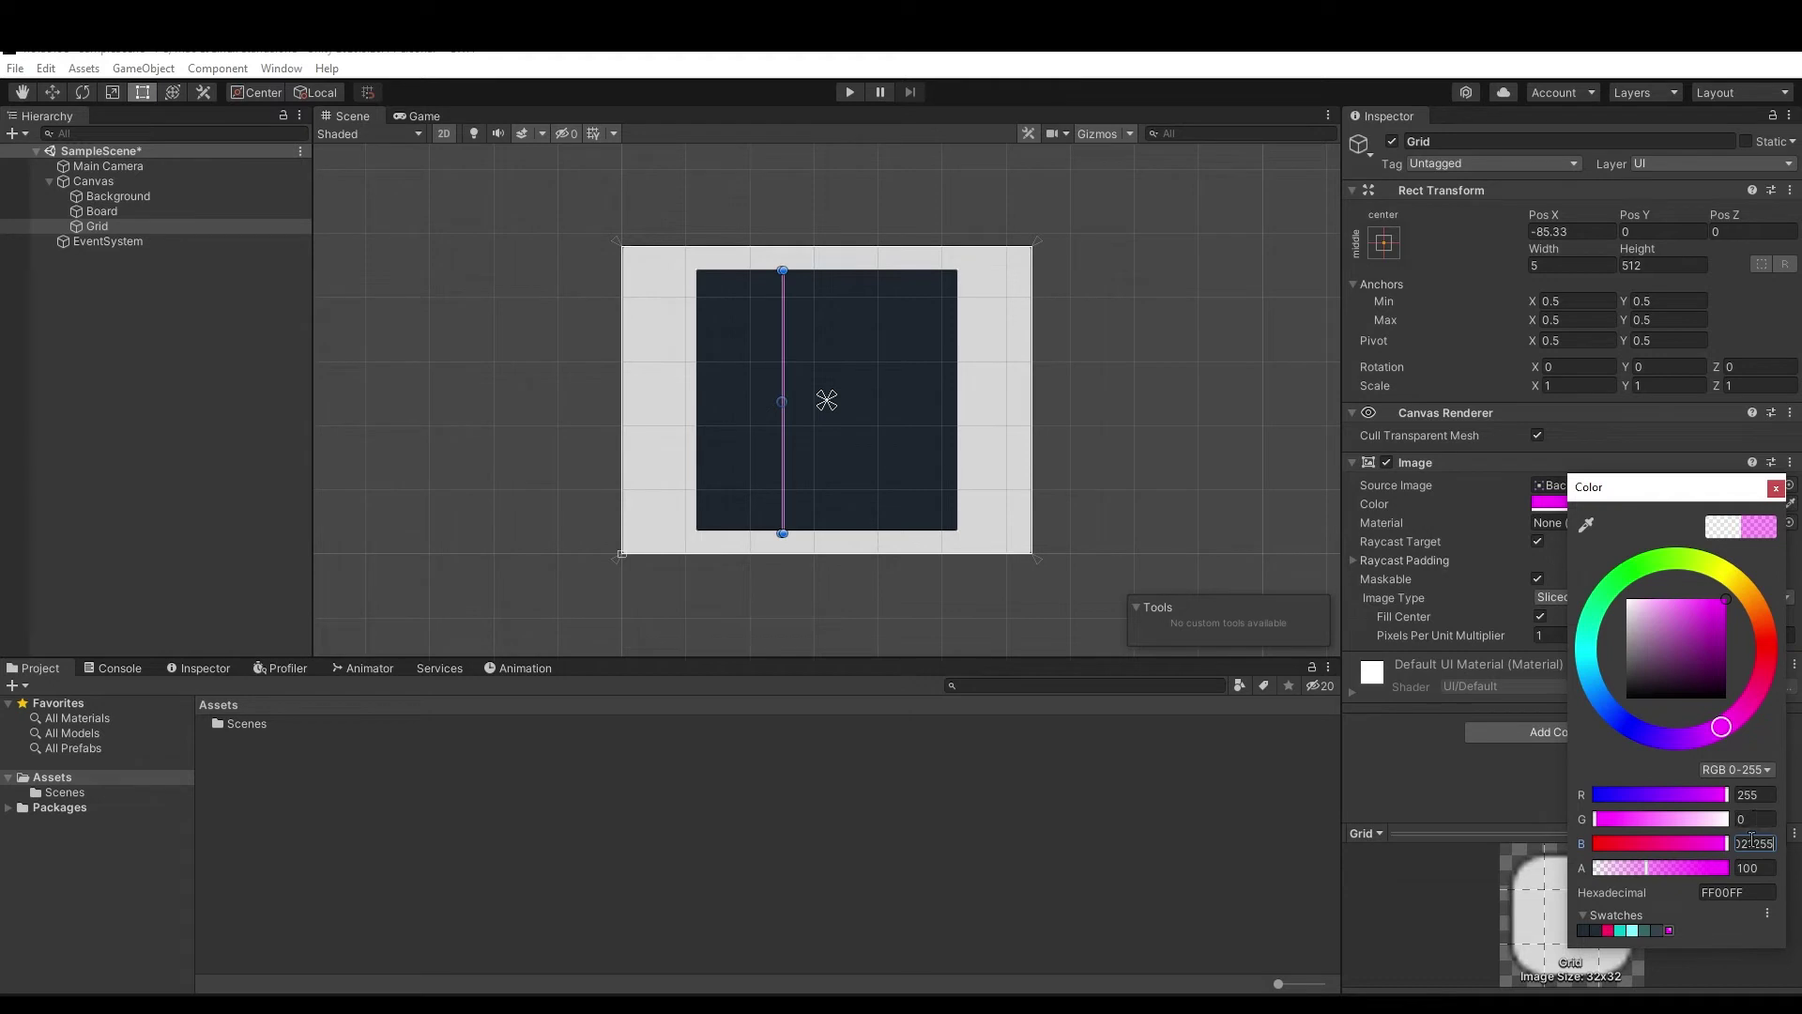
click(1609, 931)
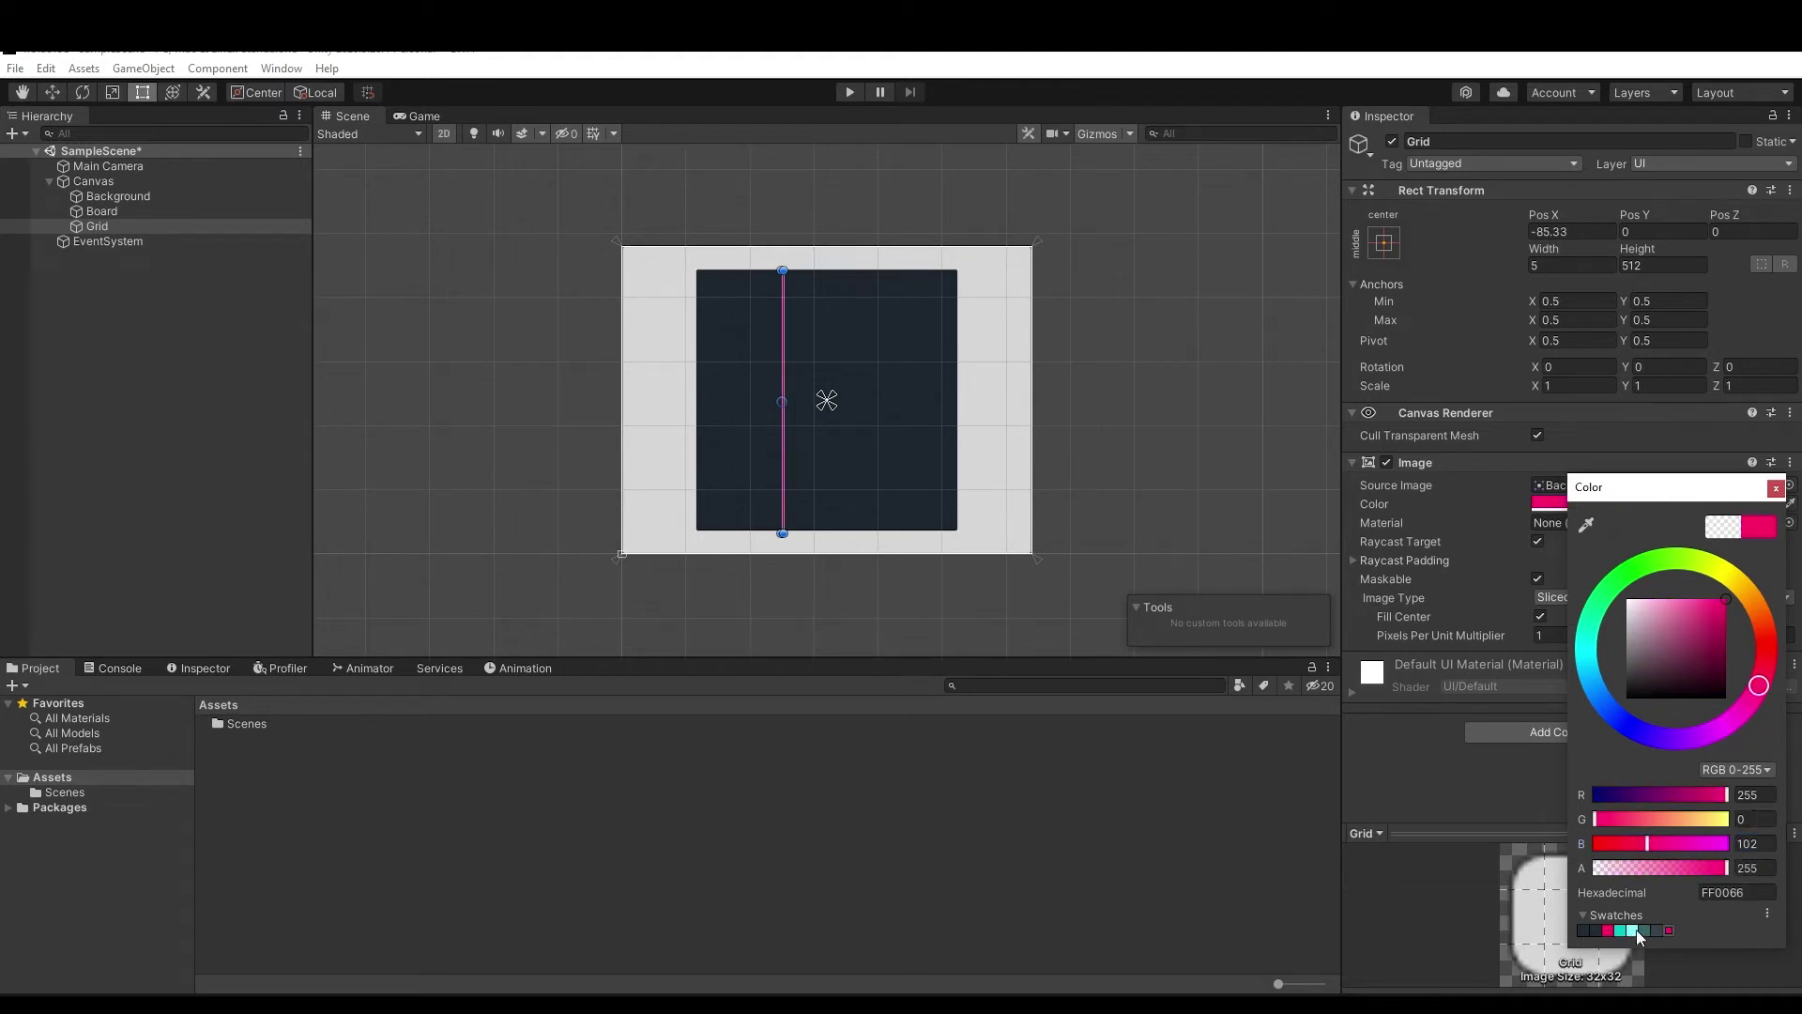
click(1428, 924)
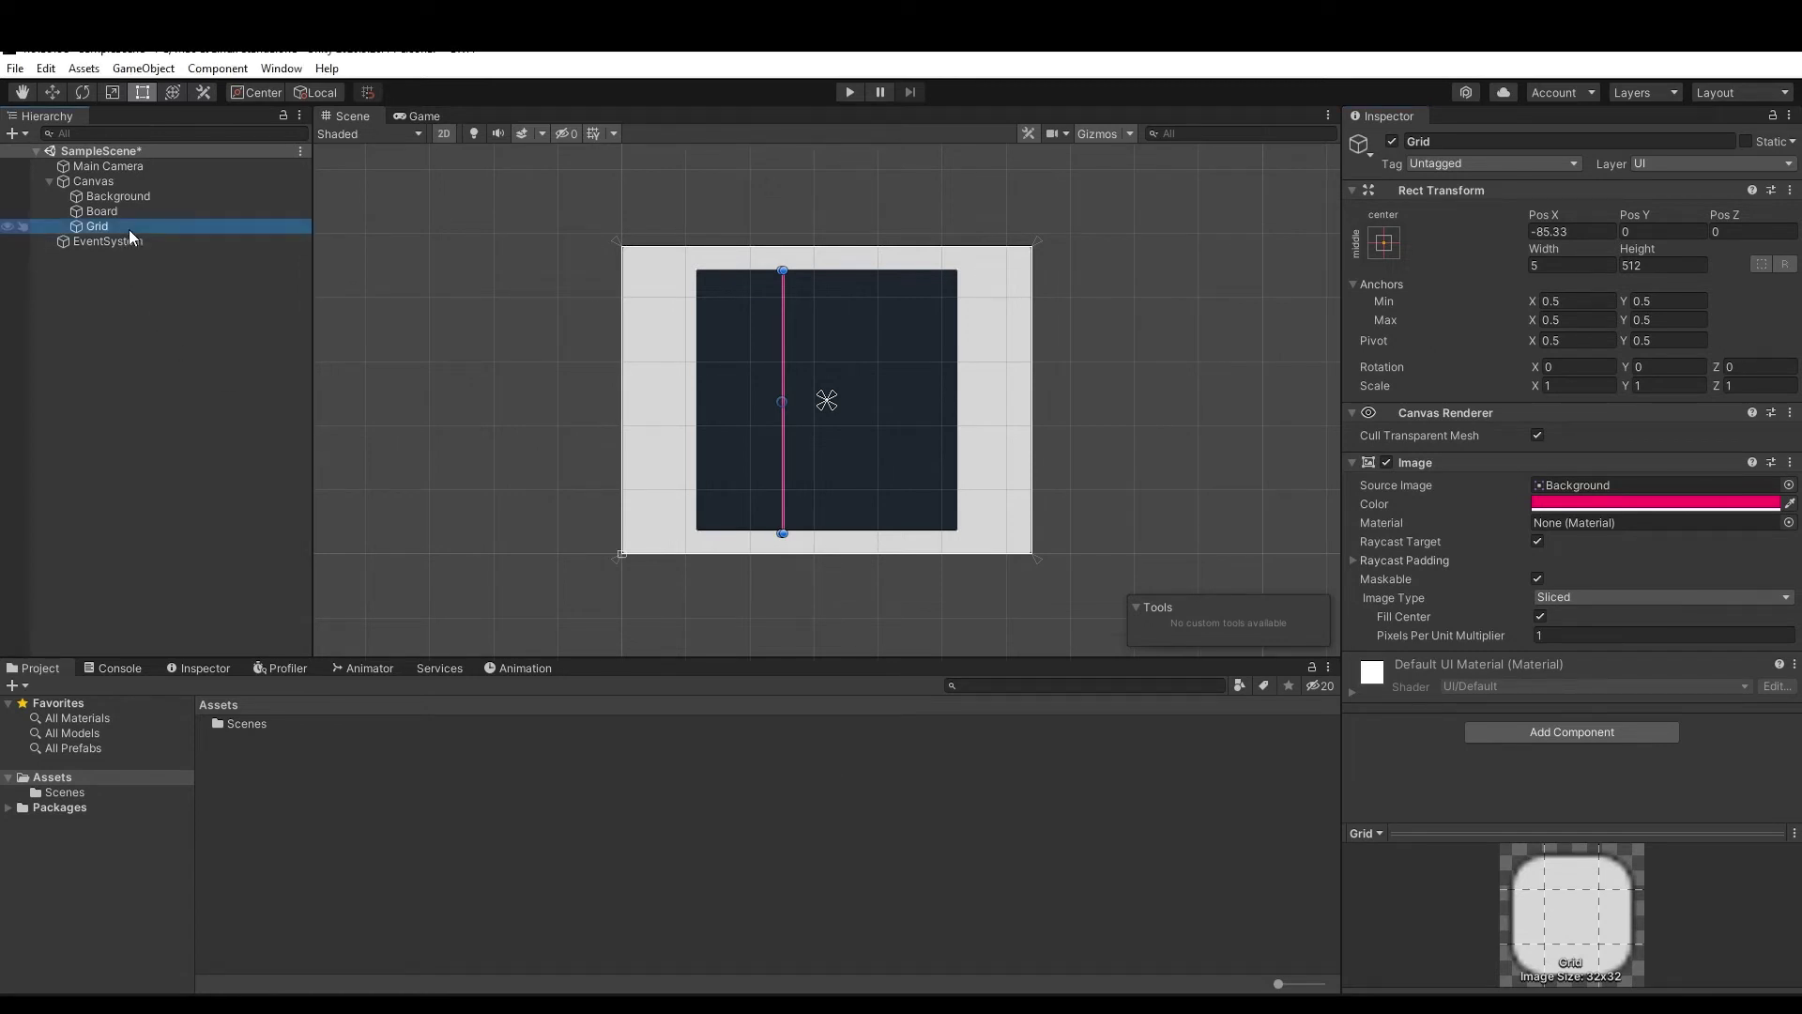
Duplicate Grid into a second vertical line at Pos X 85.33
key(ctrl+d)
click(1559, 232)
click(1538, 232)
key(BackSpace)
key(Return)
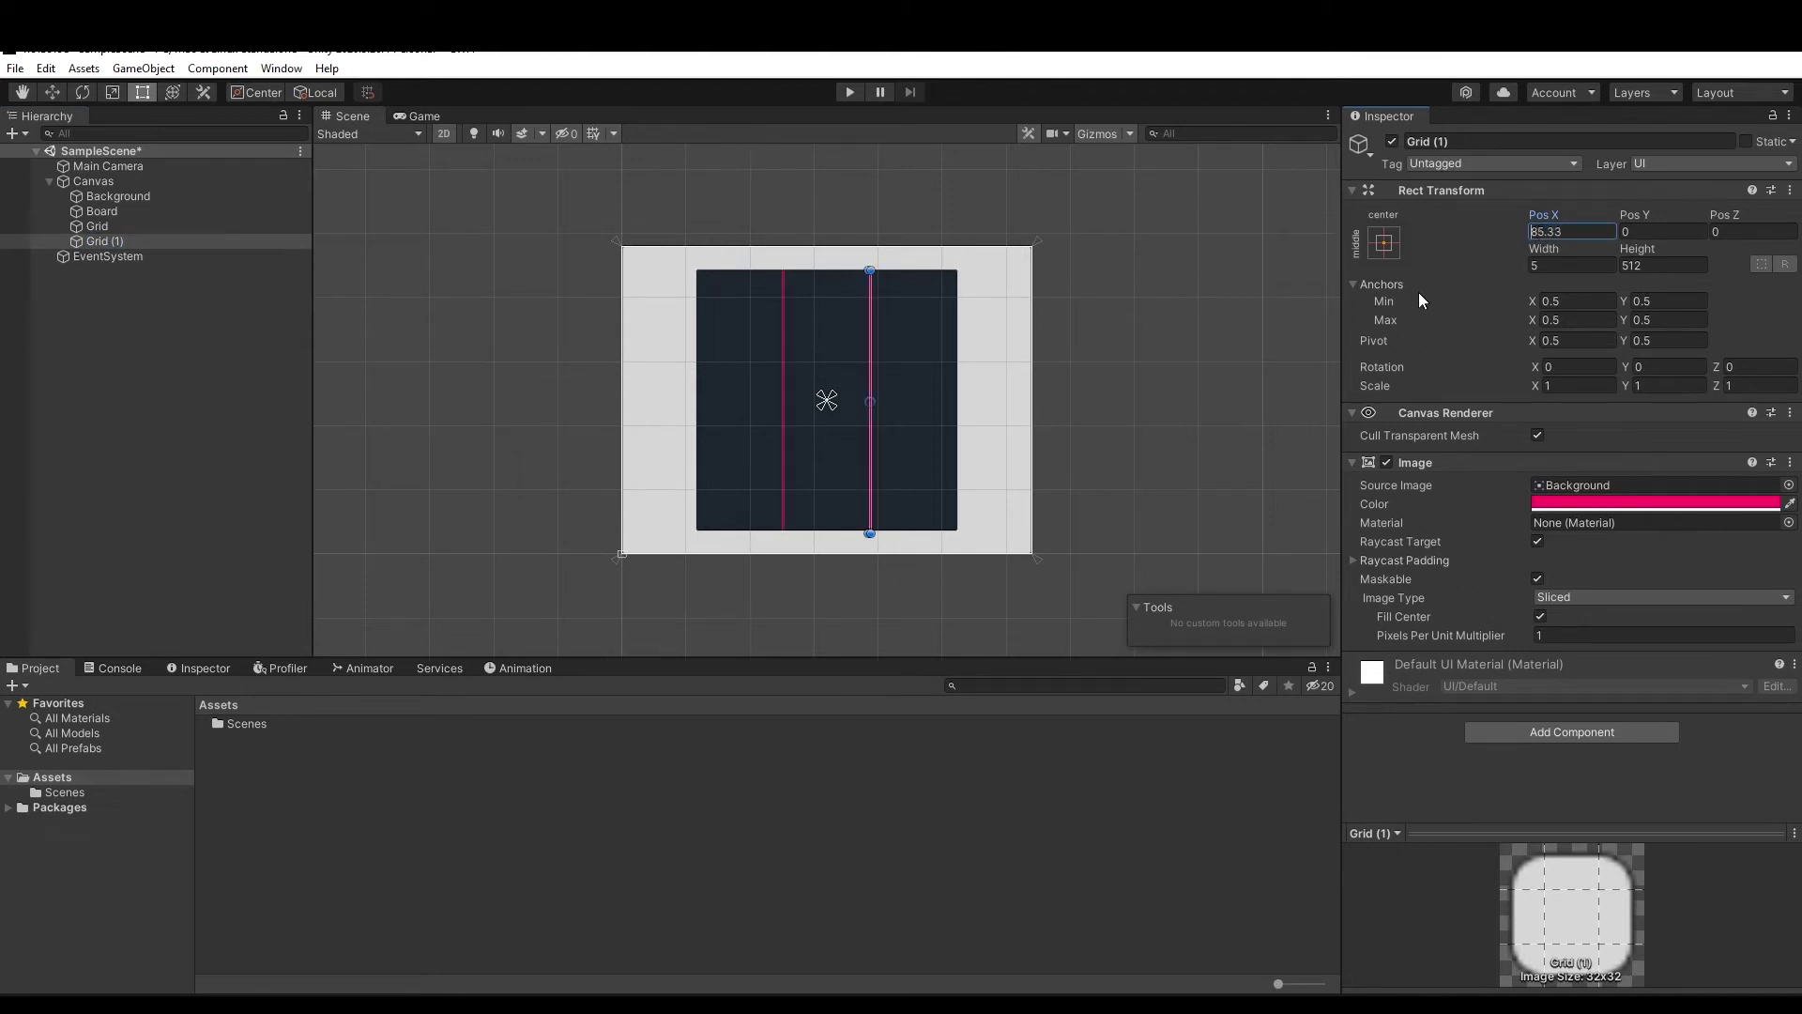
click(235, 244)
Duplicate again into a horizontal 512 × 5 line at X 0, Y 85.33
key(ctrl+d)
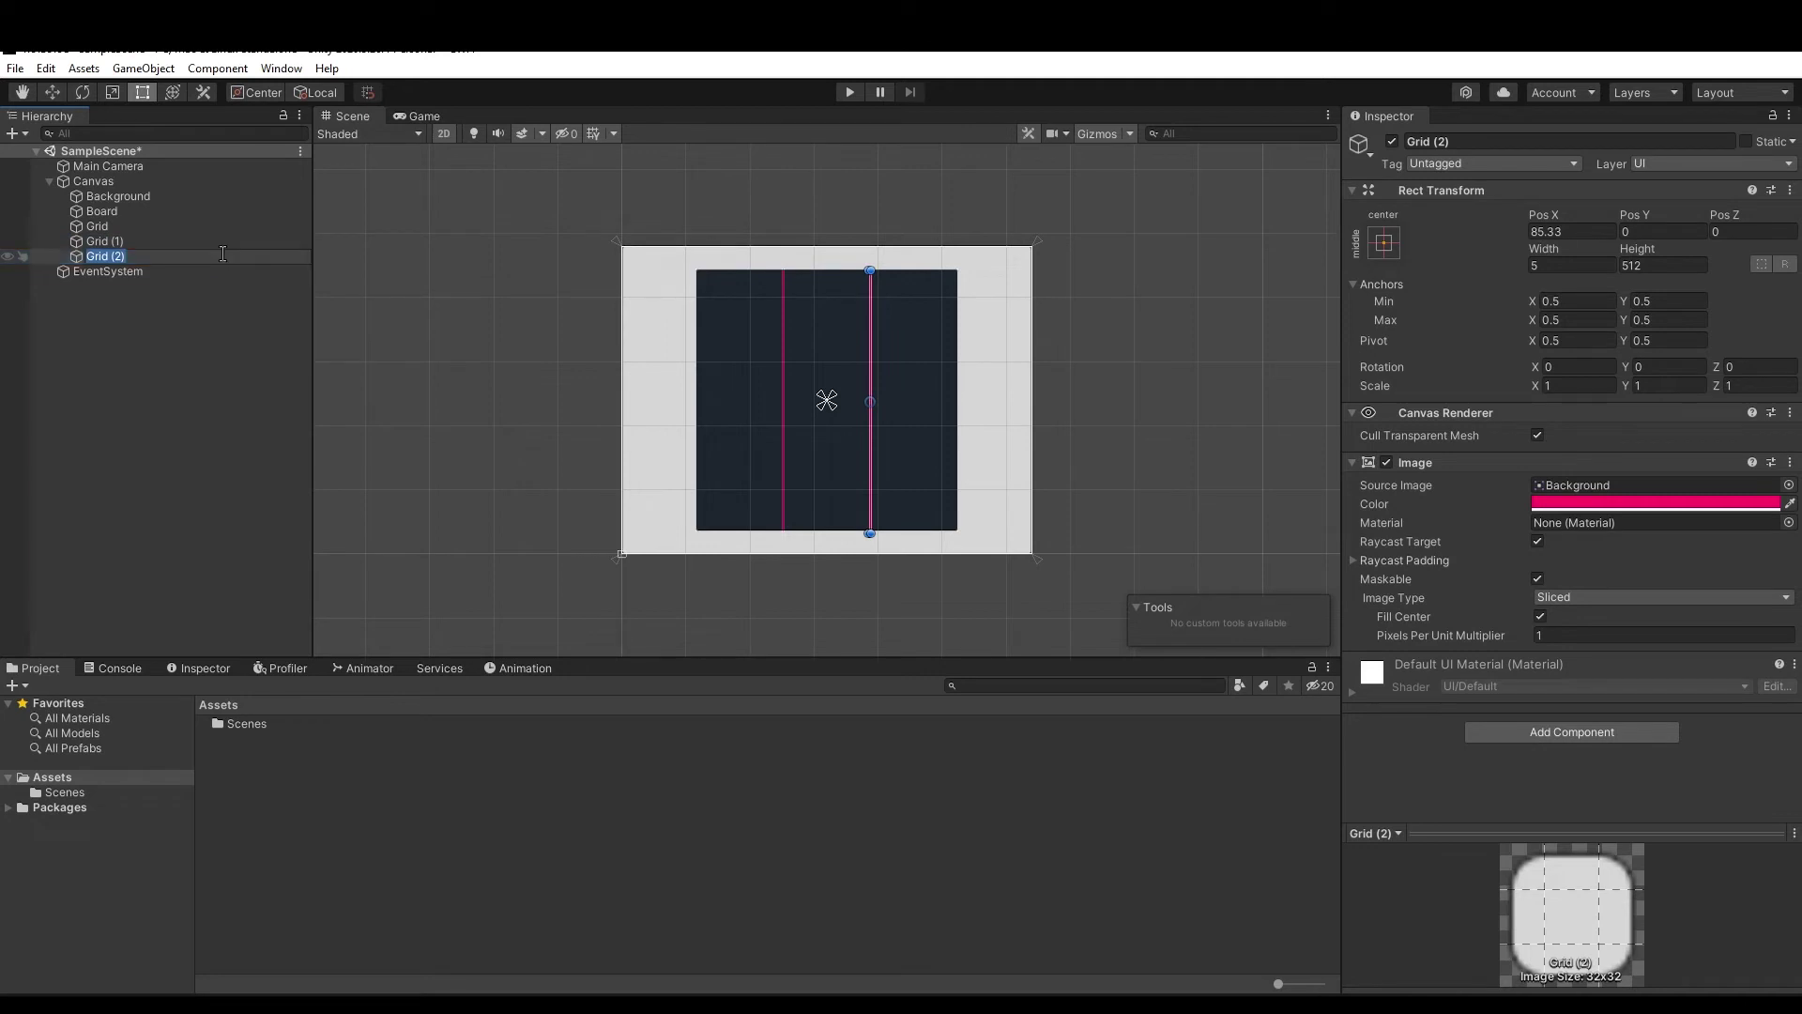
click(1551, 232)
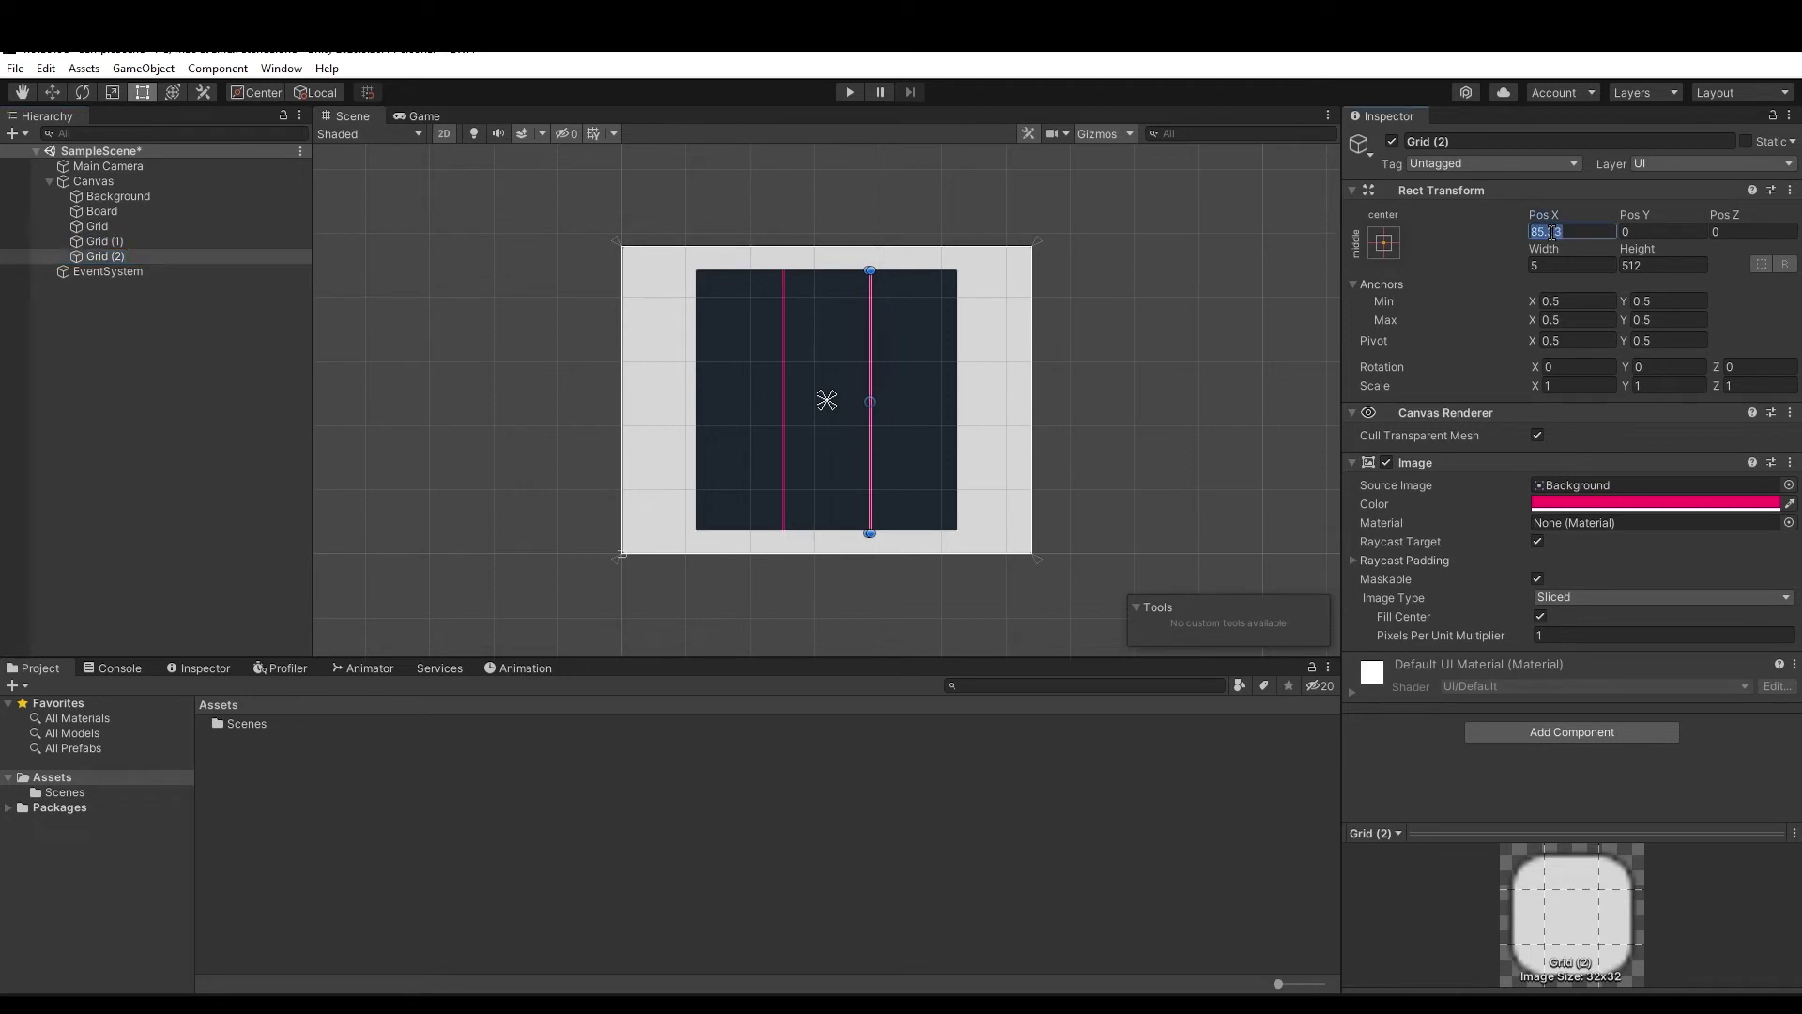
text(0)
key(Tab)
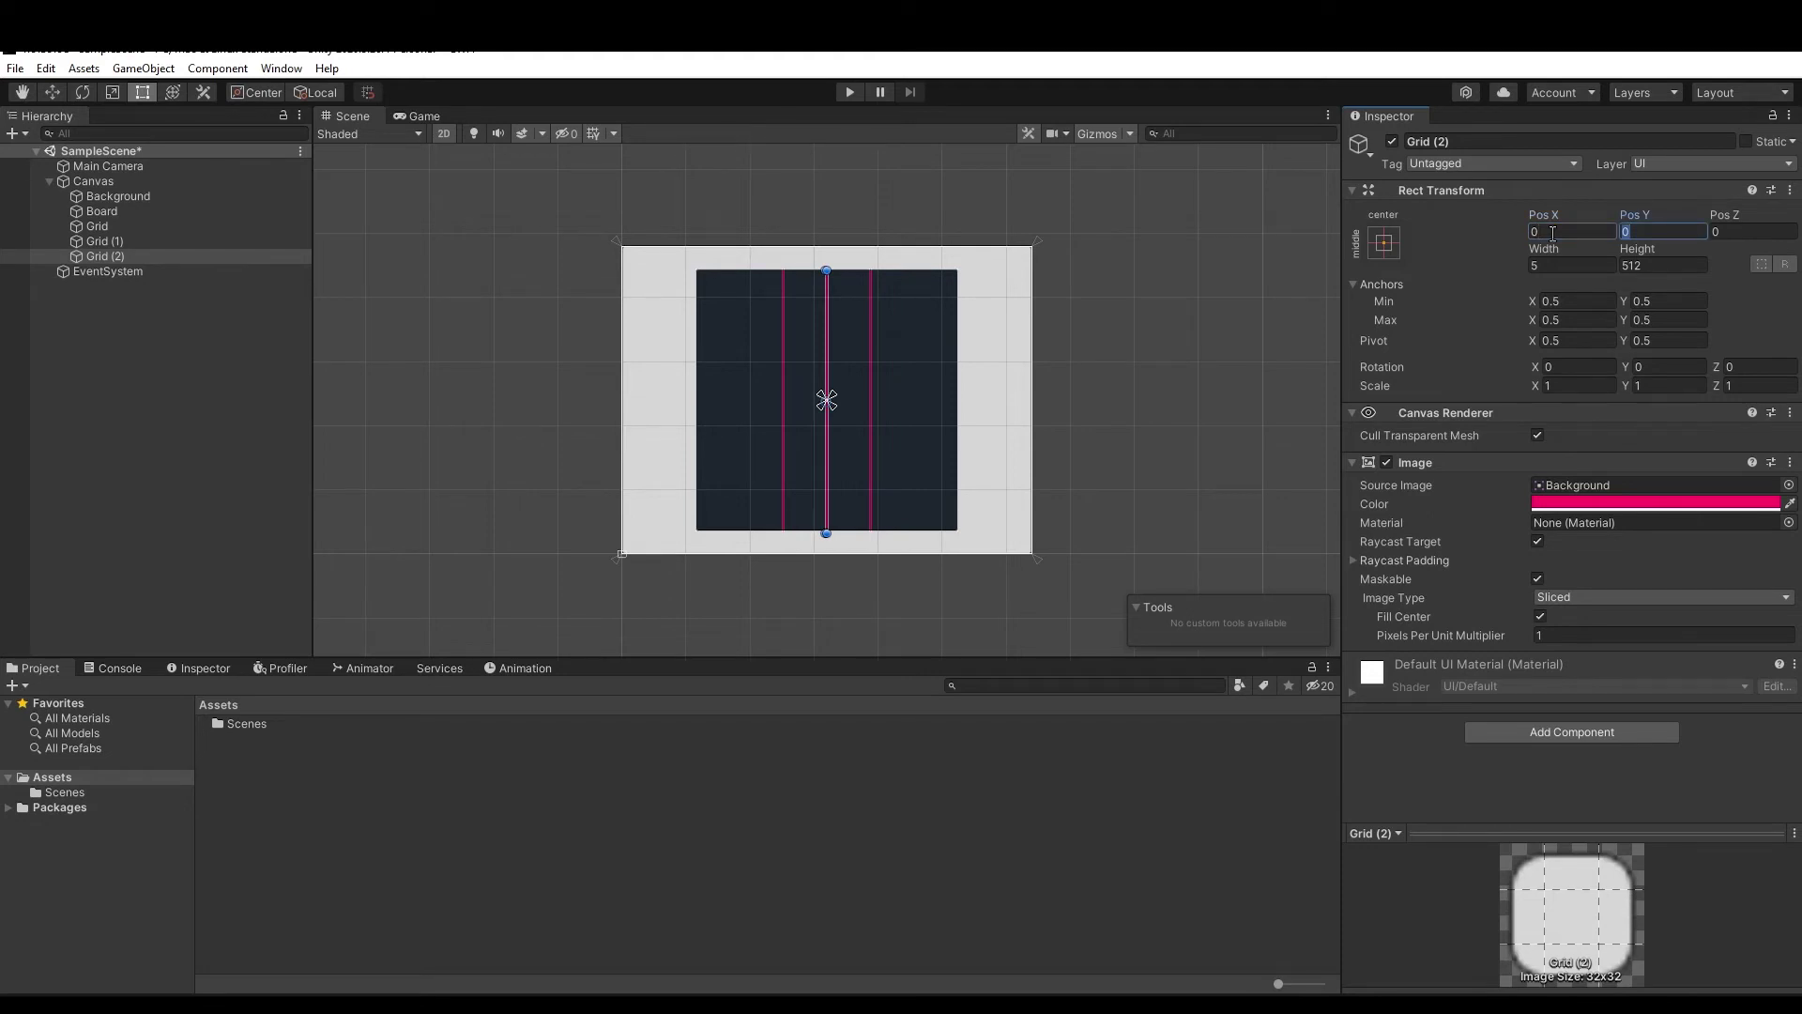
text(85.33)
click(1548, 264)
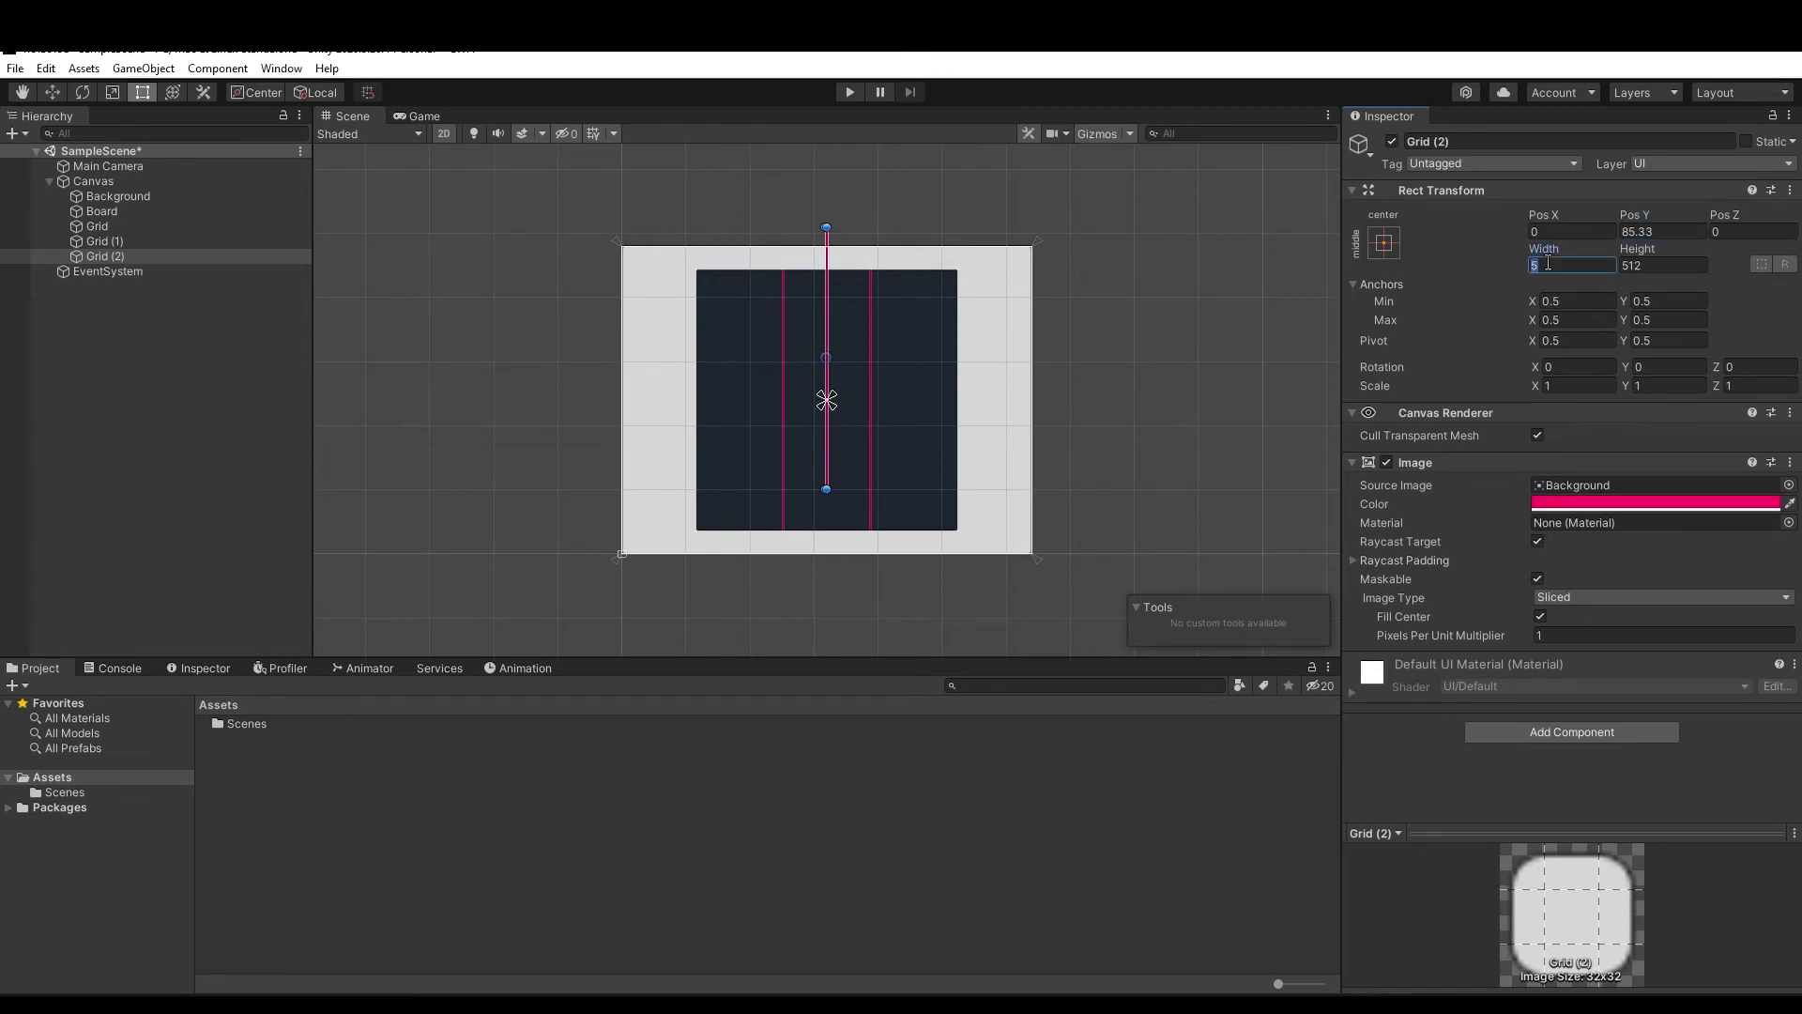
text(512)
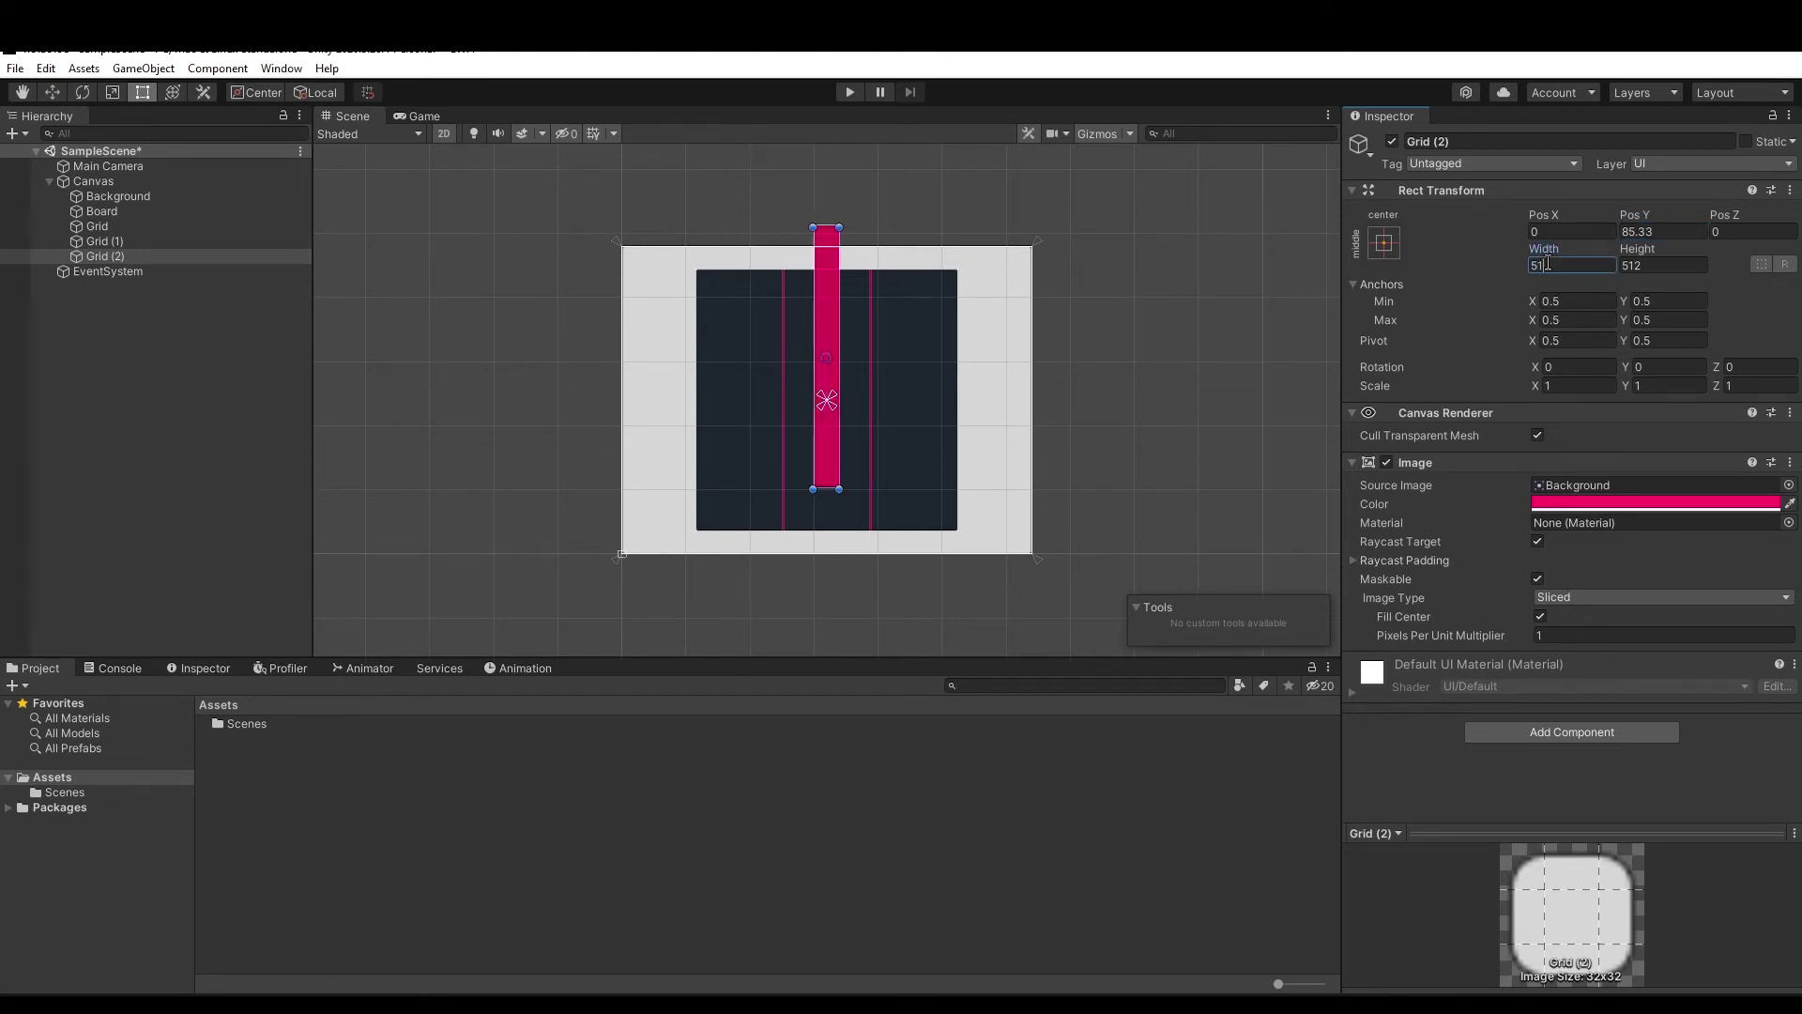
key(Tab)
text(5)
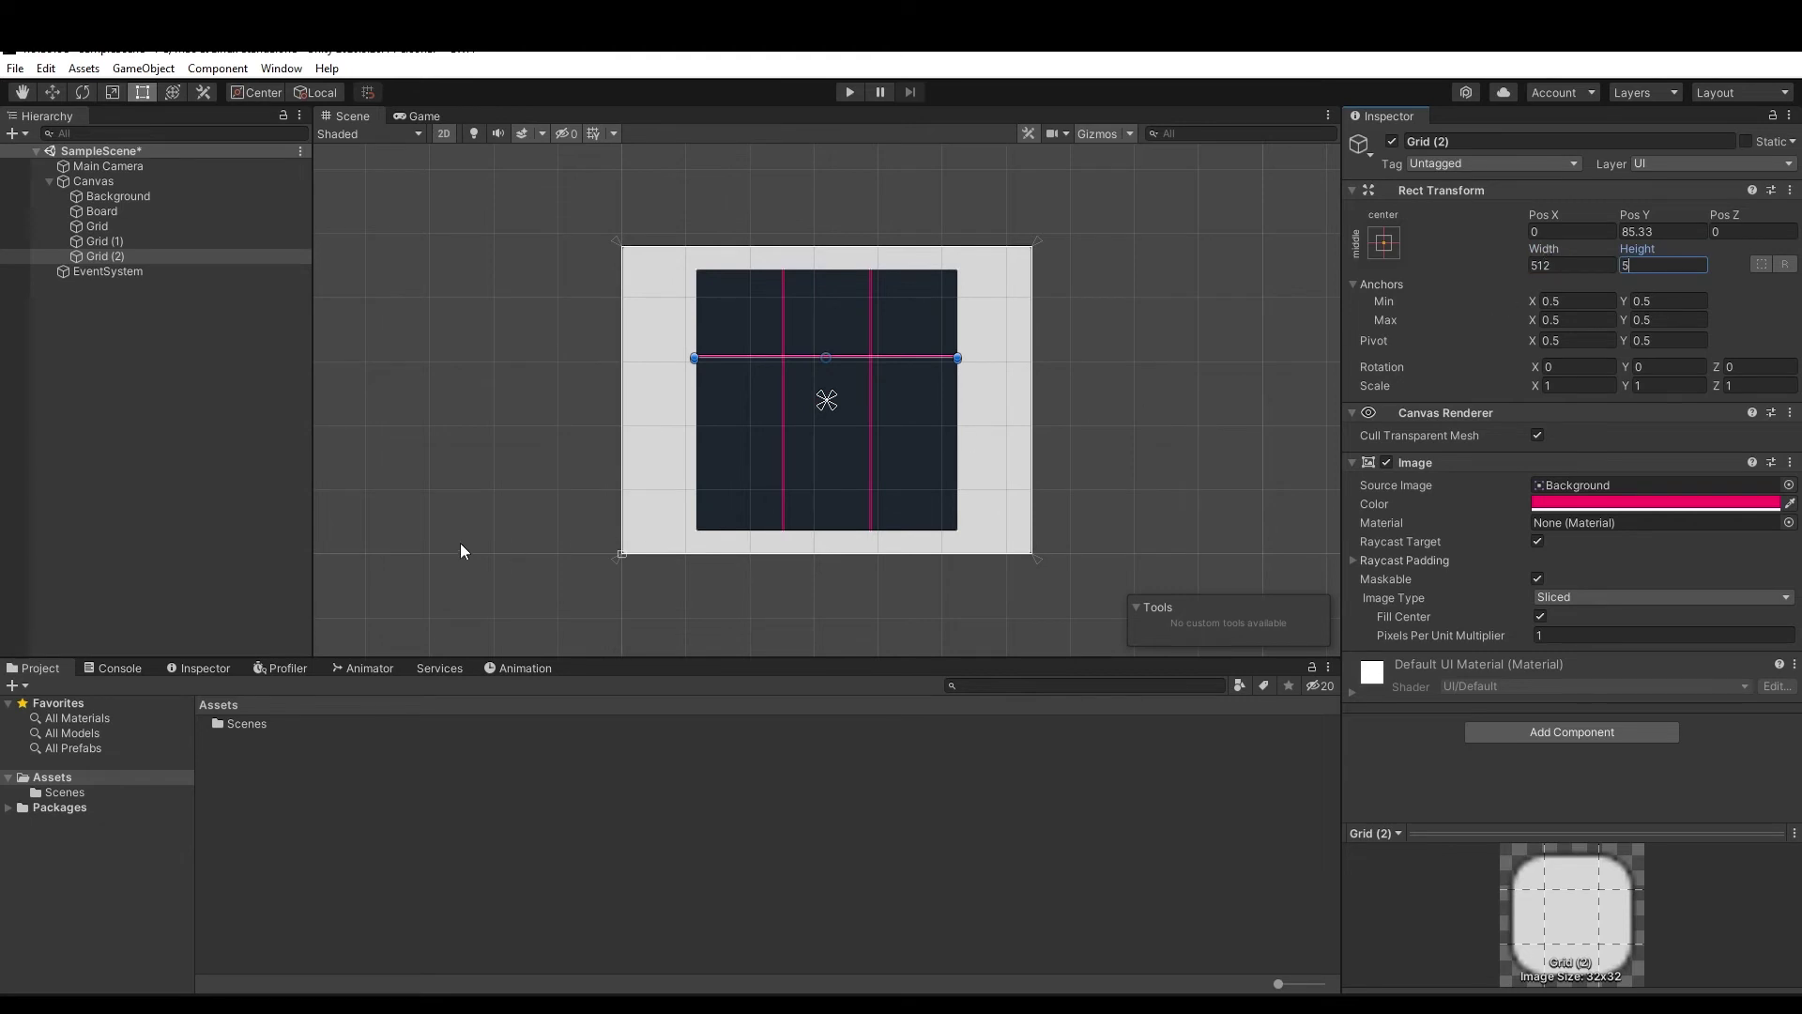
Duplicate Grid (2) and move the copy to Pos Y -85.33
click(205, 255)
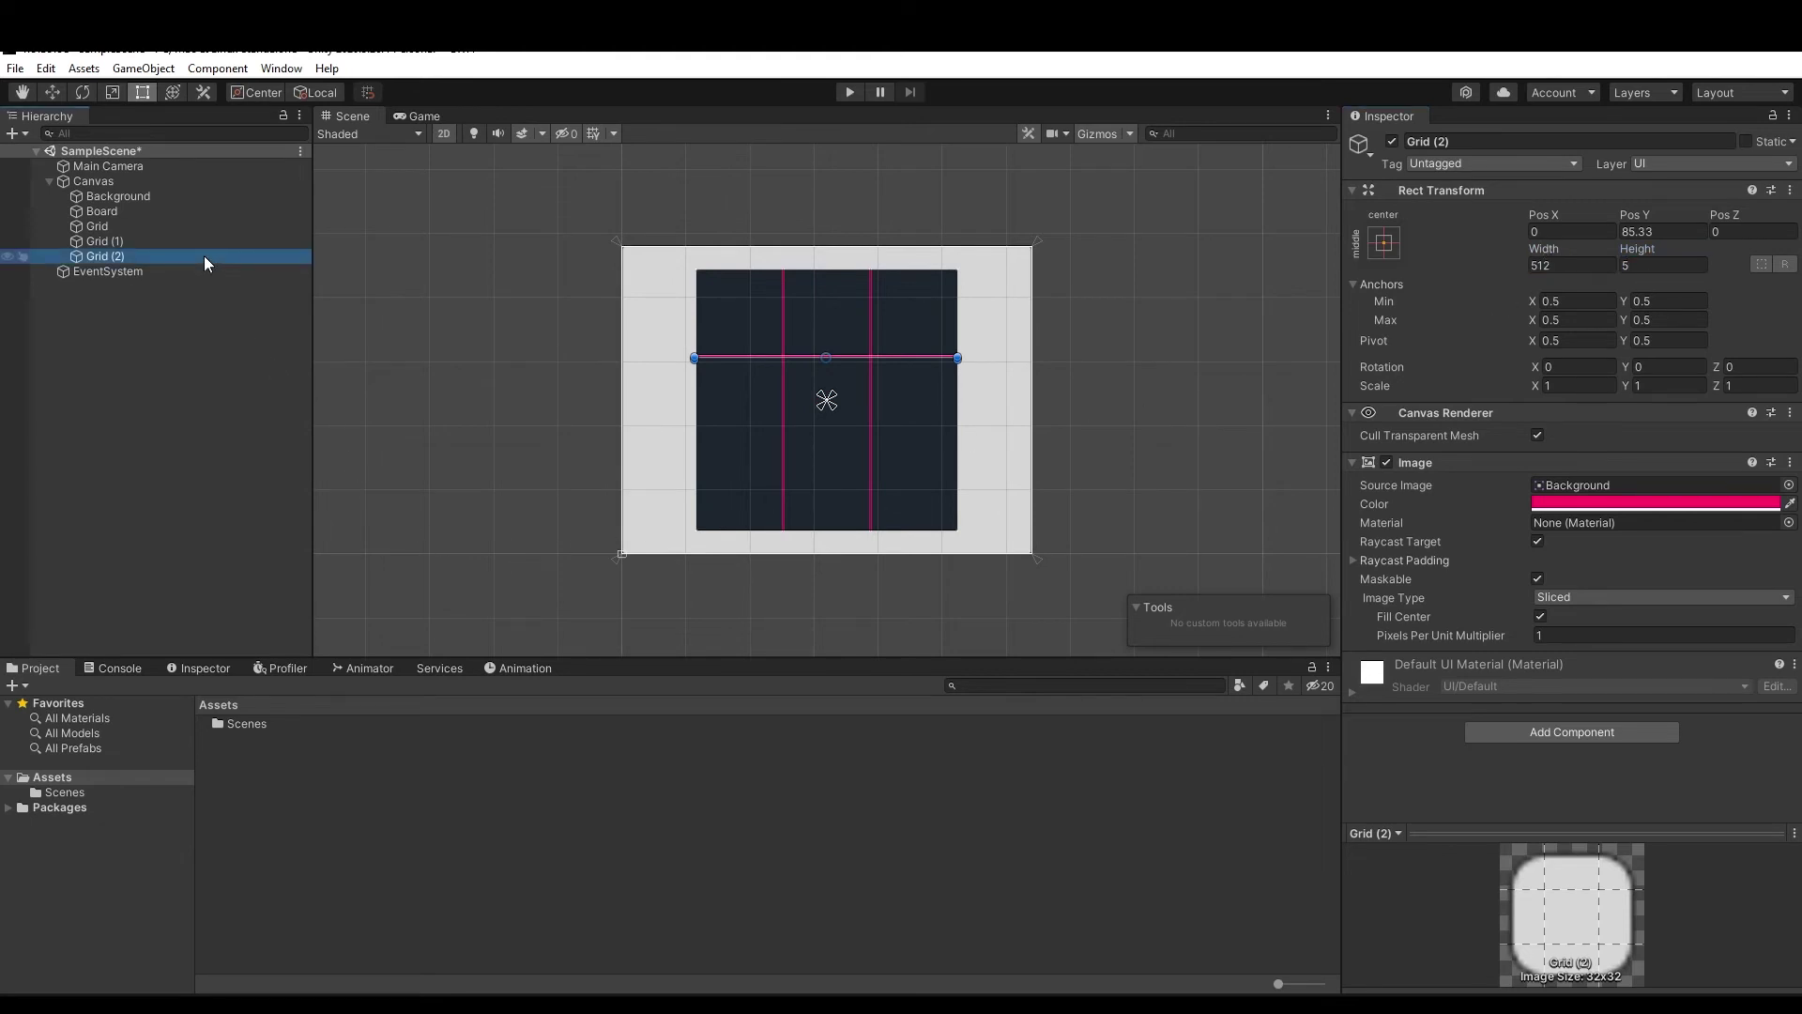
key(ctrl+d)
click(1638, 231)
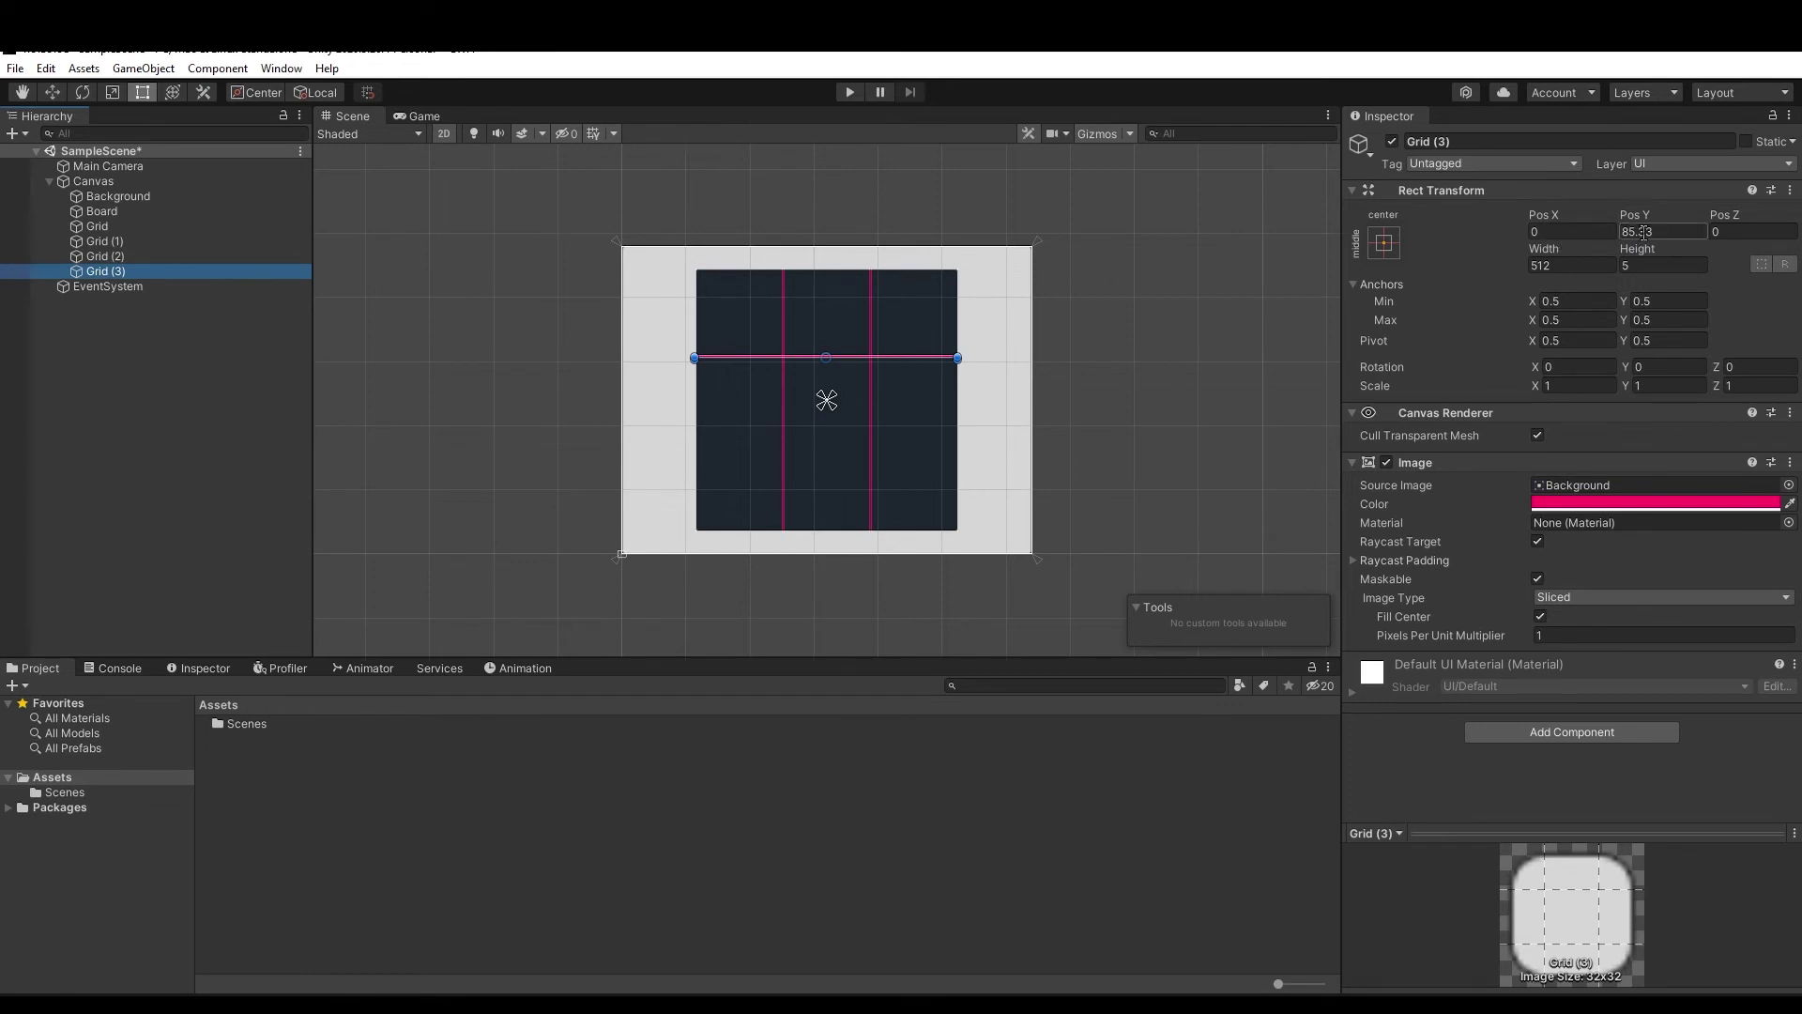
click(1625, 233)
click(1624, 236)
text(-)
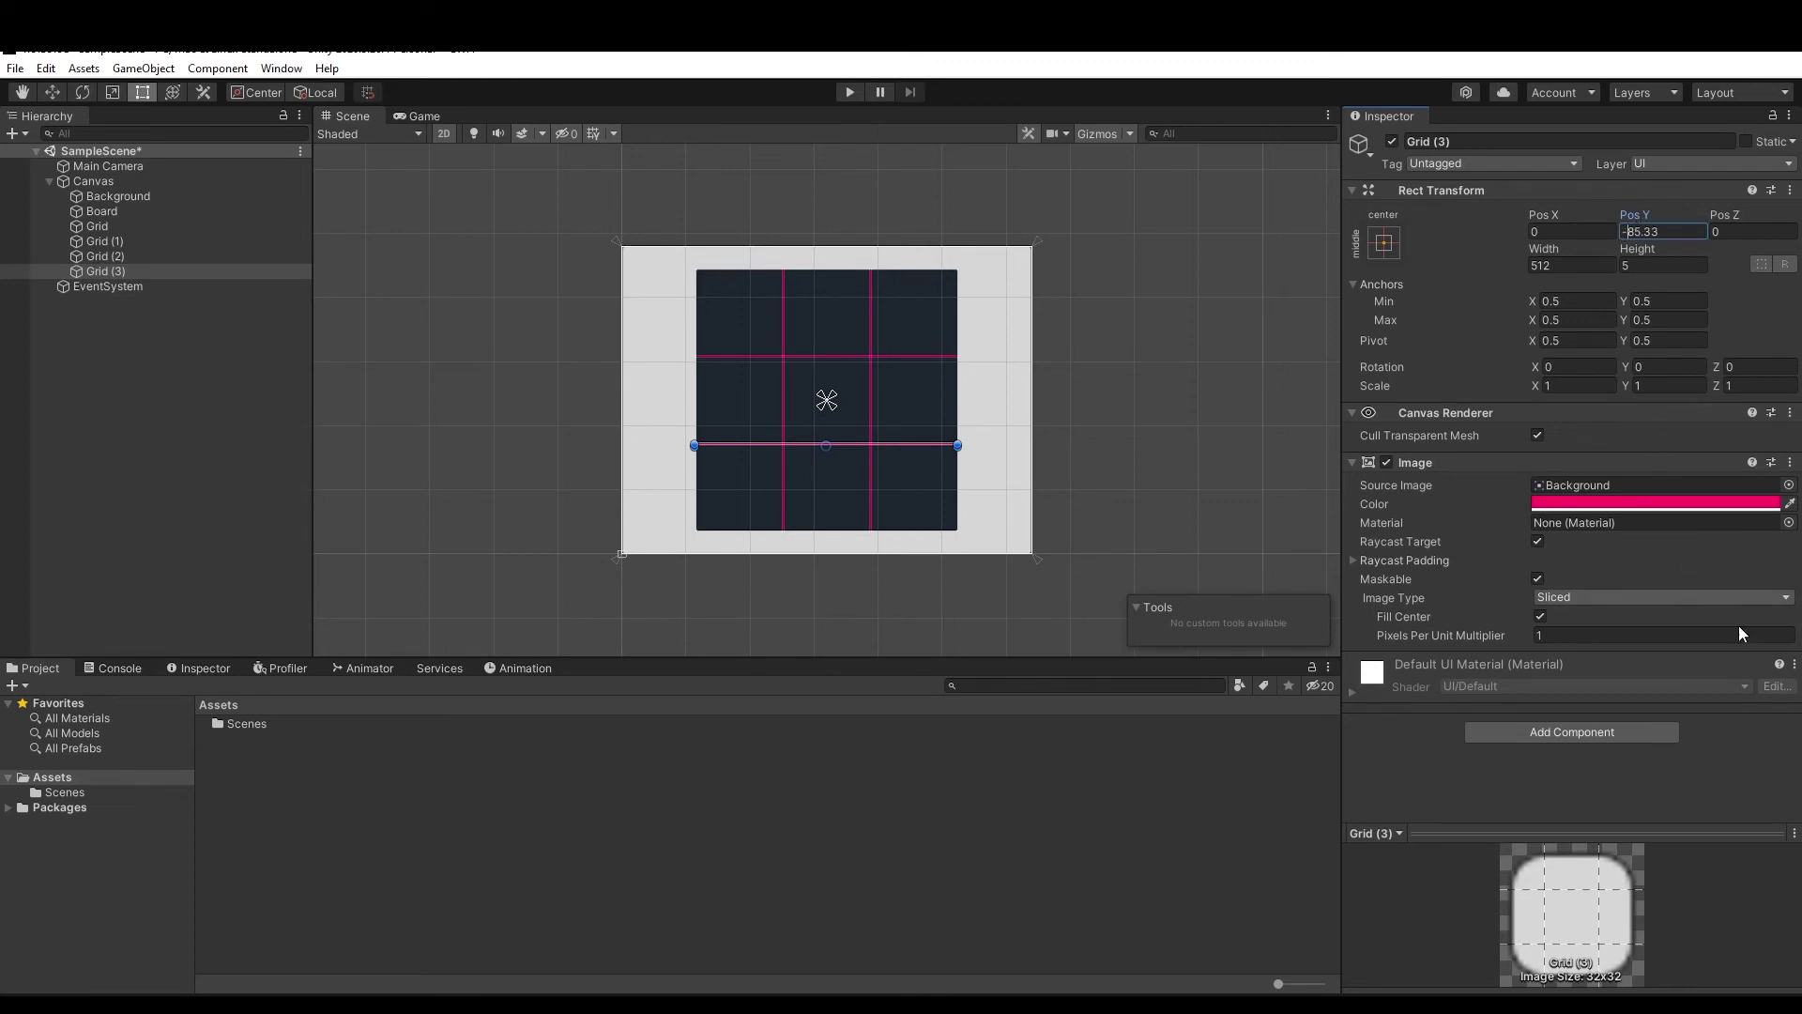